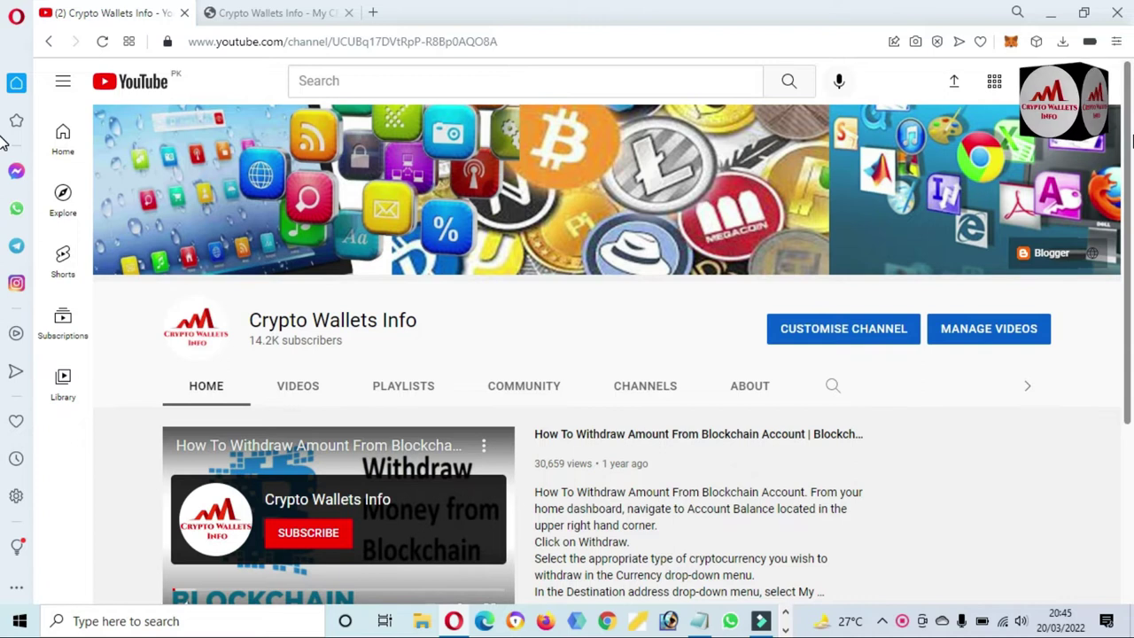
- Highlight the Best Cryptocurrency Wallets channel title, then switch to the Crypto Wallets Info tab
{"action": "left_click_drag", "start_coordinate": [1131, 142], "coordinate": [1132, 383]}
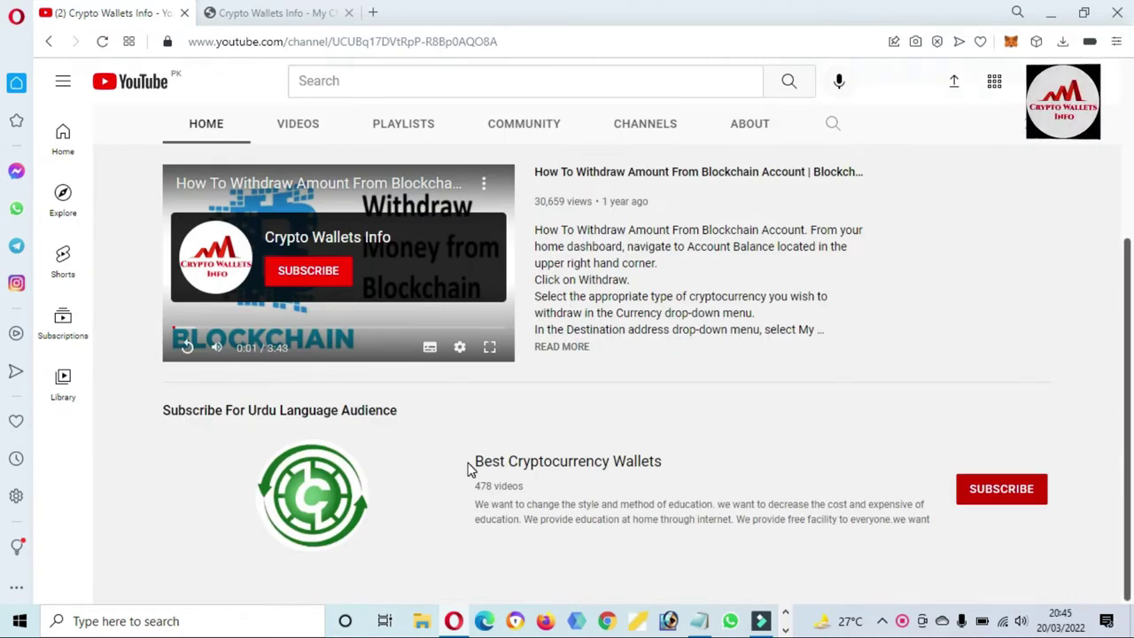
{"action": "left_click_drag", "start_coordinate": [472, 465], "coordinate": [669, 466]}
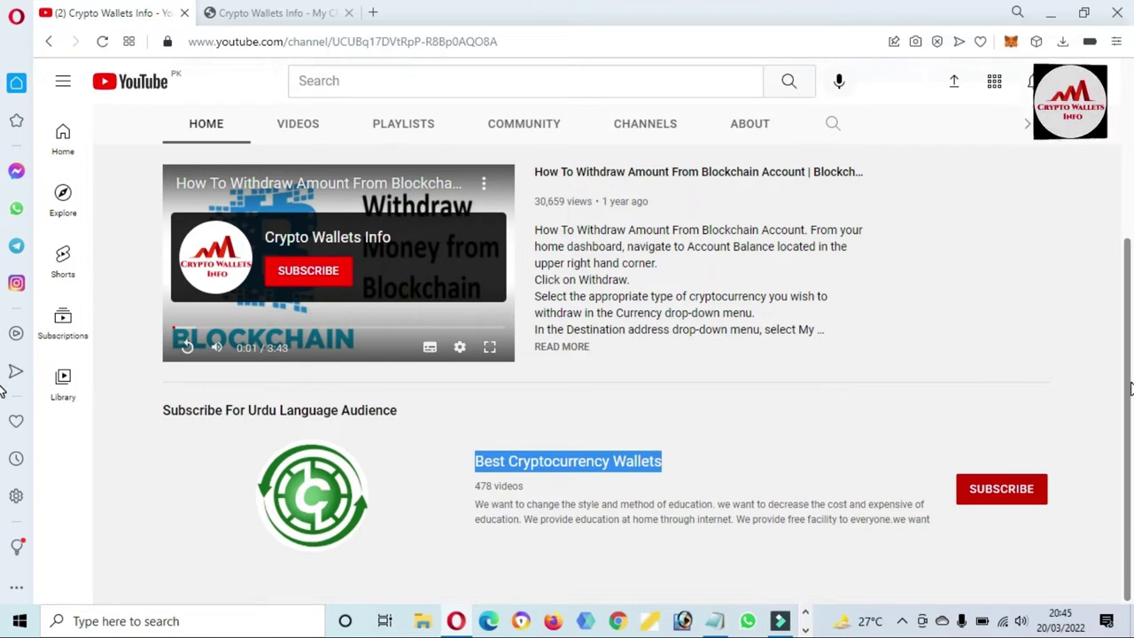
{"action": "scroll", "coordinate": [1130, 388], "scroll_direction": "up", "scroll_amount": 3}
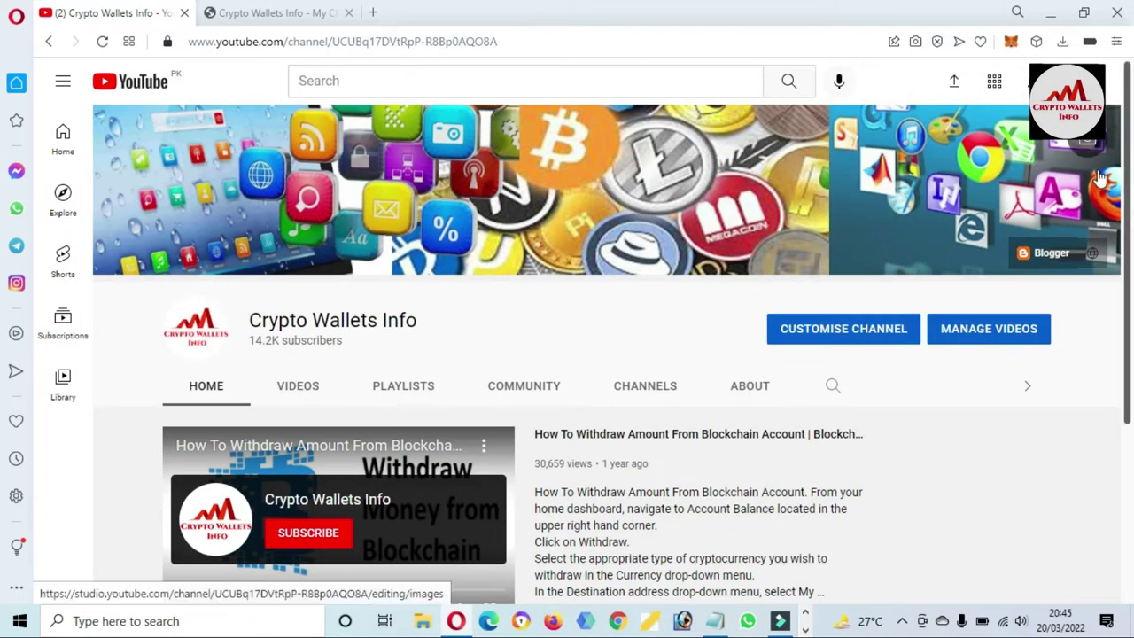
{"action": "left_click", "coordinate": [295, 15]}
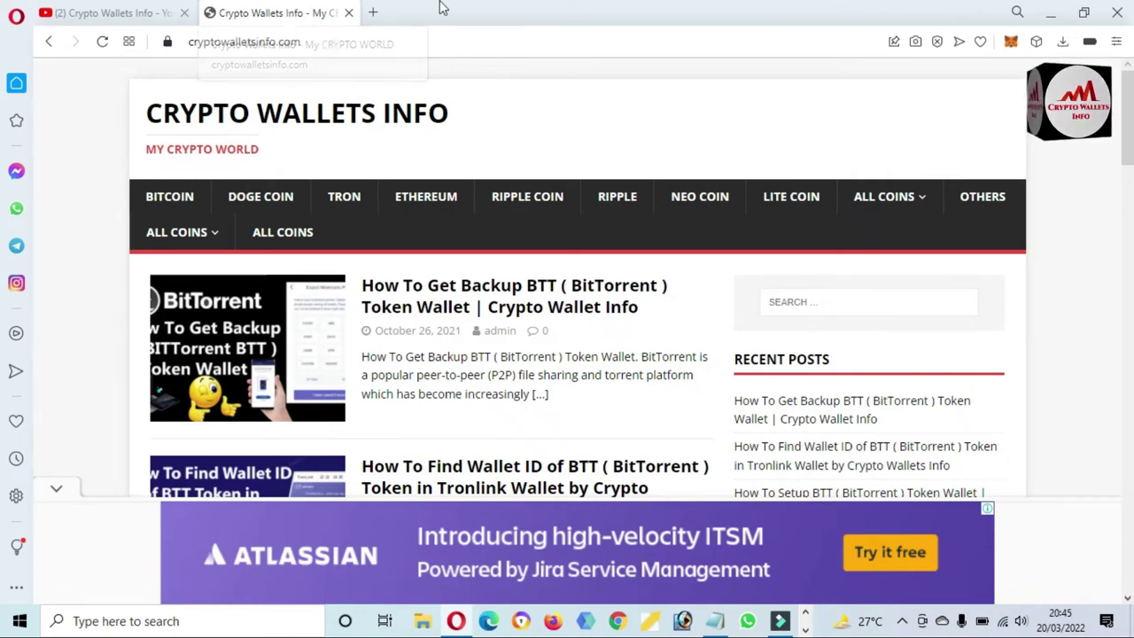
- Open coinmarketcap.com in a new tab from the 'coin' address suggestions
{"action": "left_click", "coordinate": [373, 14]}
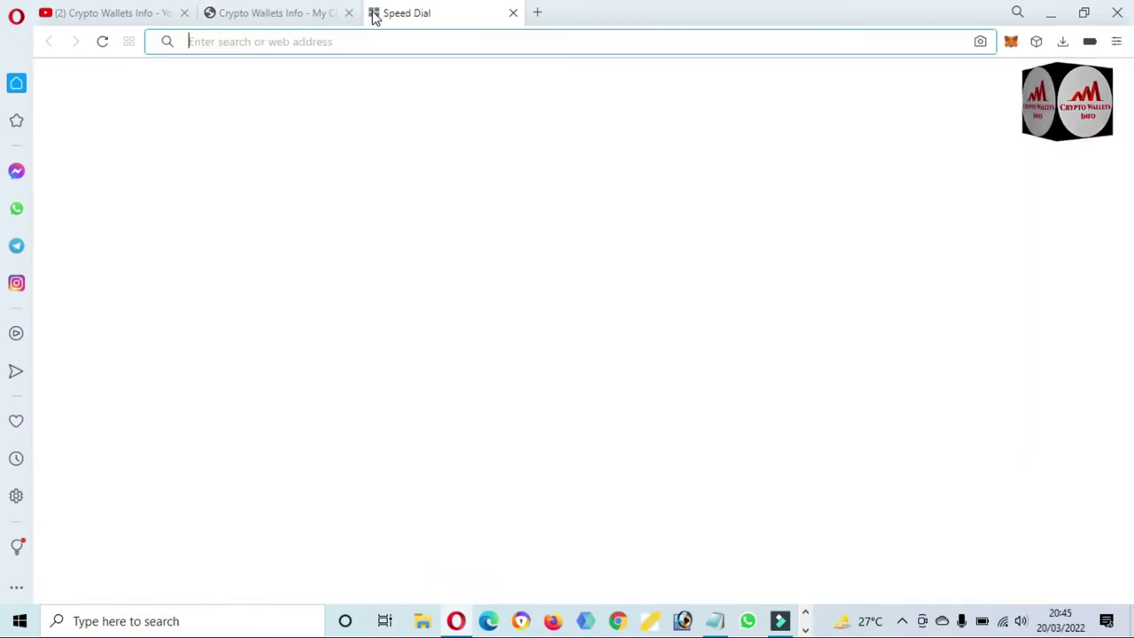
{"action": "type", "text": "coin"}
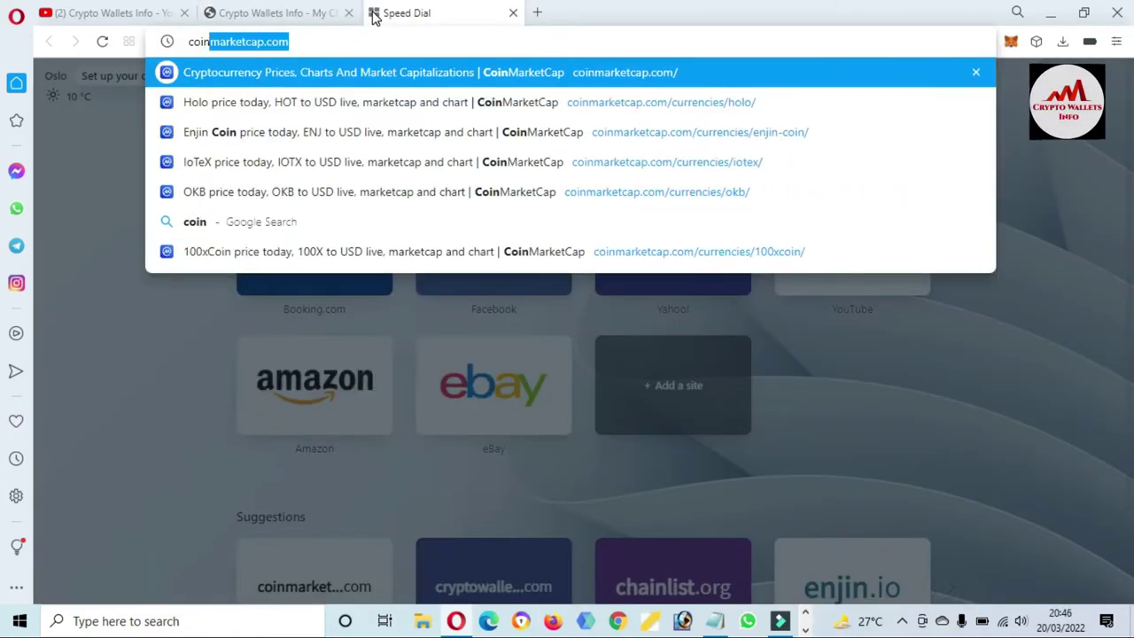
{"action": "left_click", "coordinate": [391, 80]}
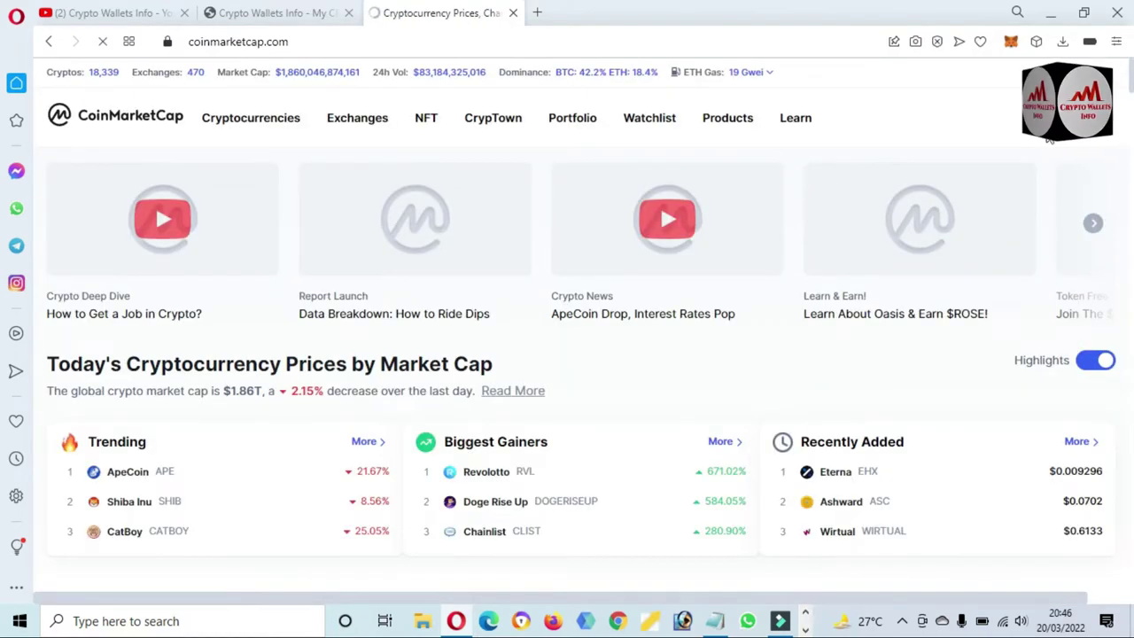
- Scroll the cryptocurrency price table down to OKB at rank 75
{"action": "scroll", "coordinate": [5, 89], "scroll_direction": "down", "scroll_amount": 3}
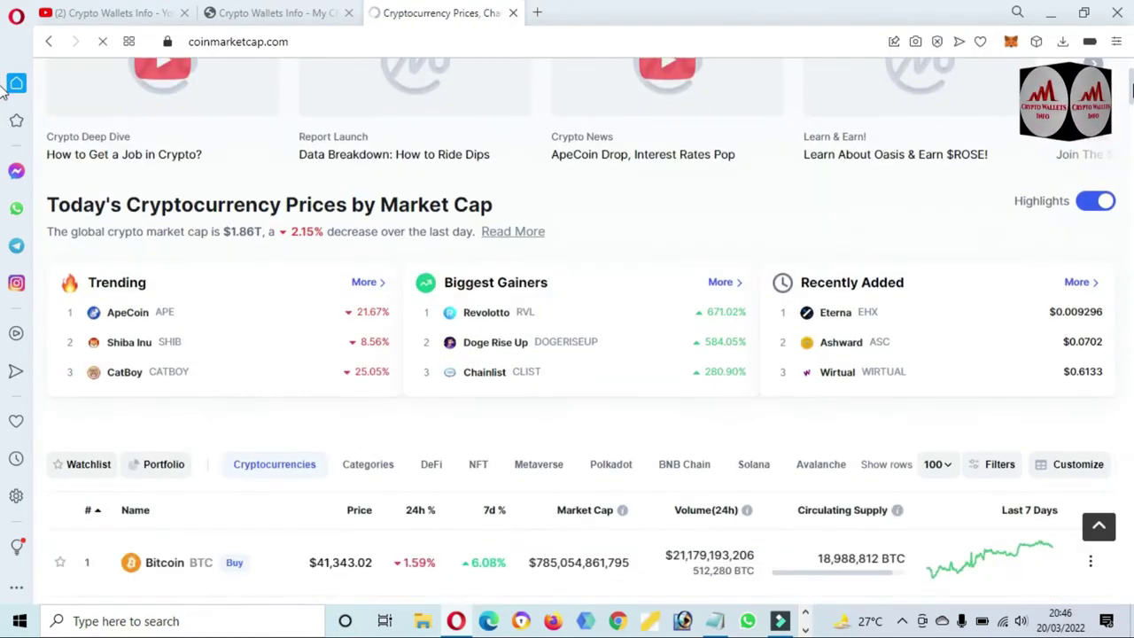
{"action": "scroll", "coordinate": [5, 96], "scroll_direction": "down", "scroll_amount": 5}
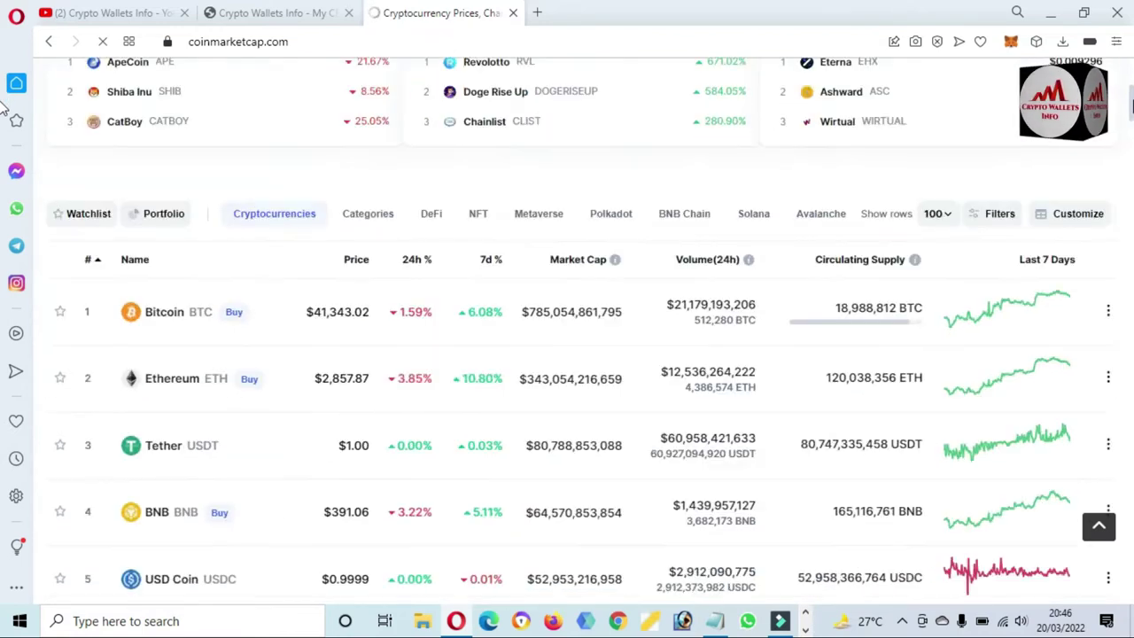
{"action": "scroll", "coordinate": [5, 132], "scroll_direction": "down", "scroll_amount": 6}
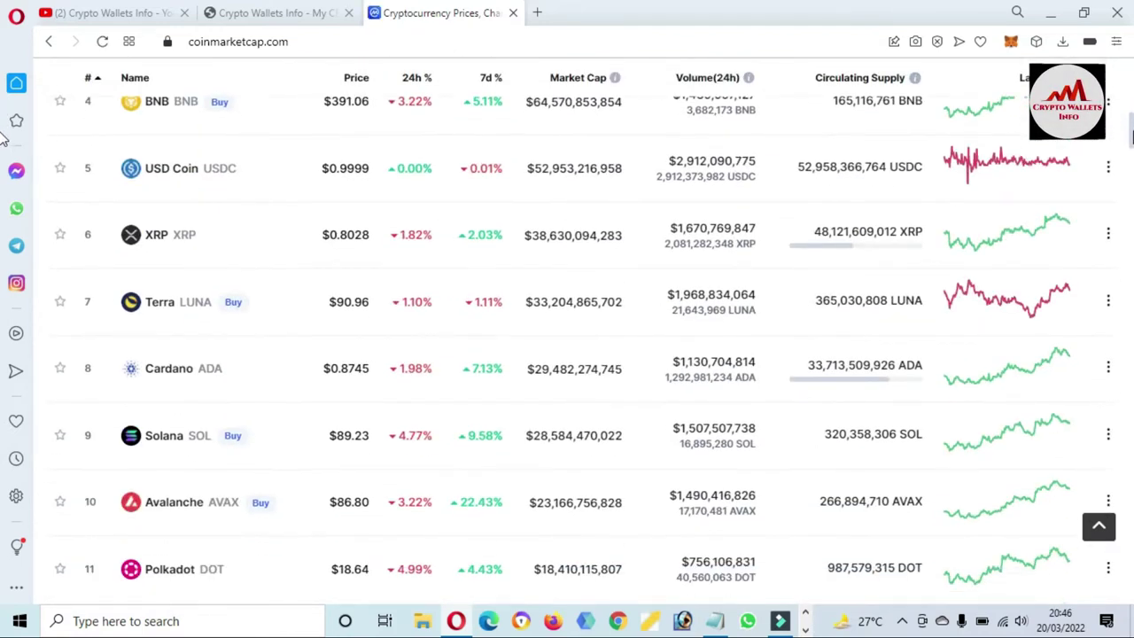
{"action": "scroll", "coordinate": [4, 159], "scroll_direction": "down", "scroll_amount": 6}
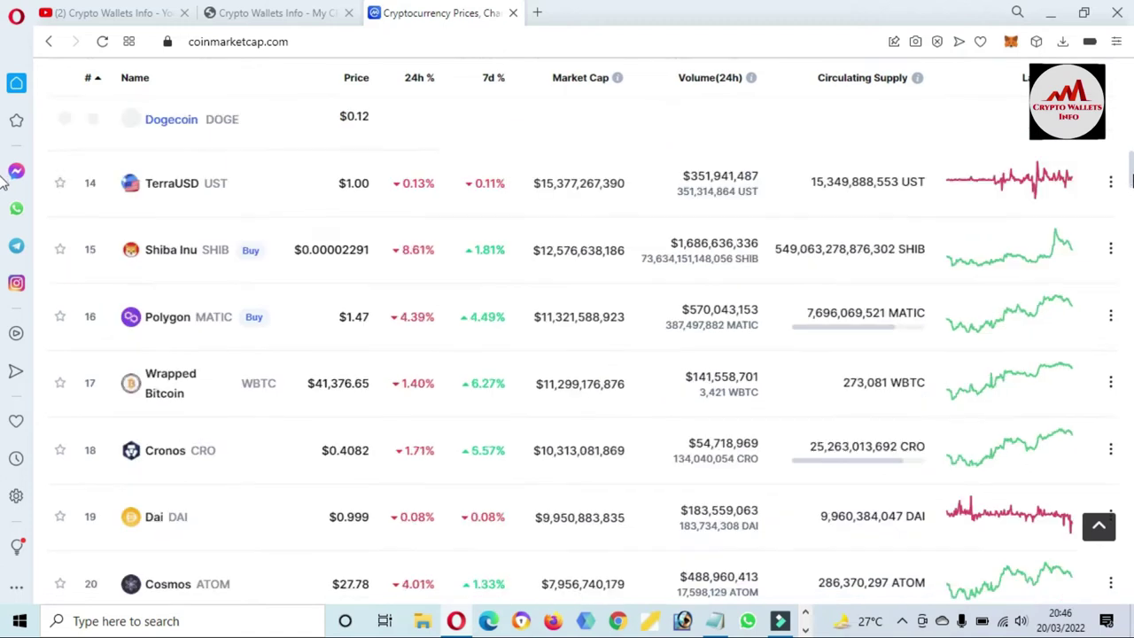
{"action": "scroll", "coordinate": [3, 191], "scroll_direction": "down", "scroll_amount": 6}
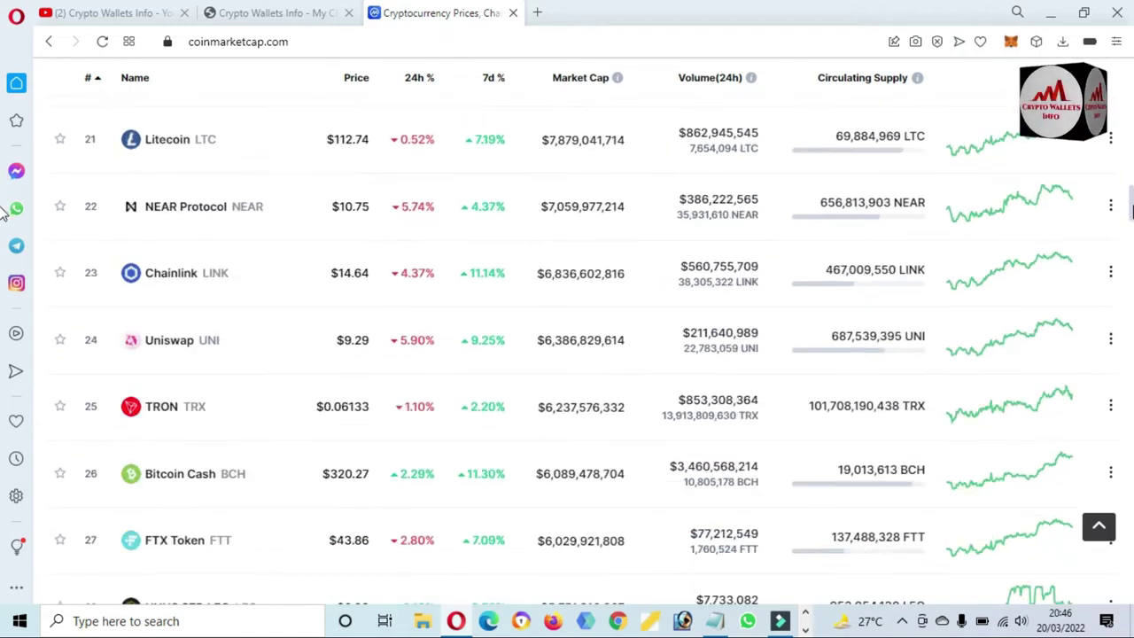
{"action": "scroll", "coordinate": [4, 228], "scroll_direction": "down", "scroll_amount": 6}
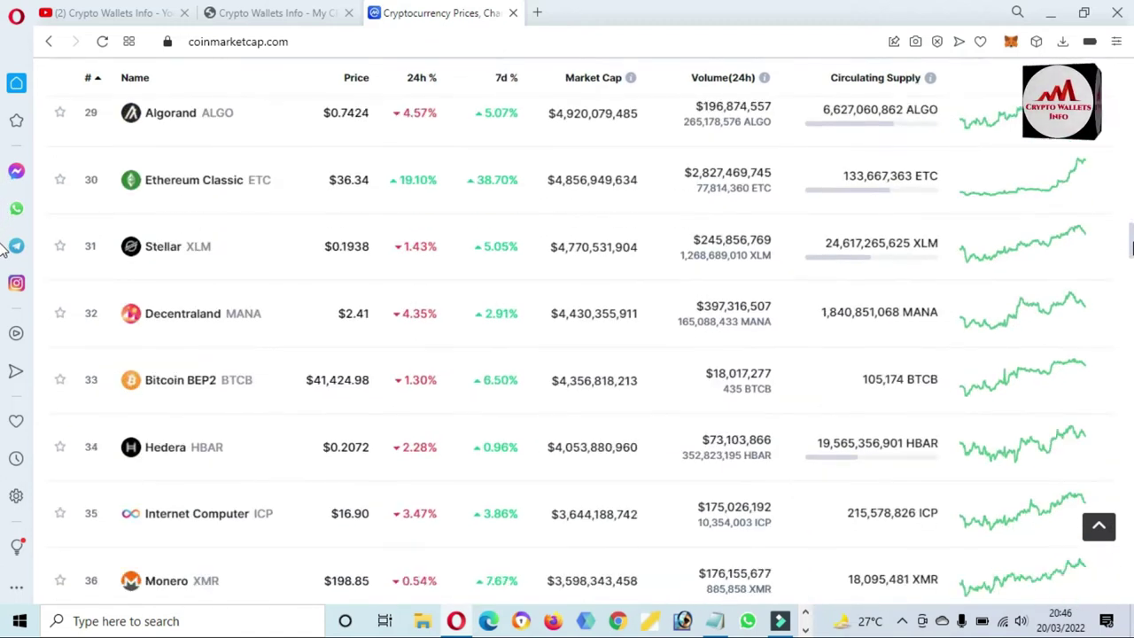
{"action": "scroll", "coordinate": [3, 263], "scroll_direction": "down", "scroll_amount": 9}
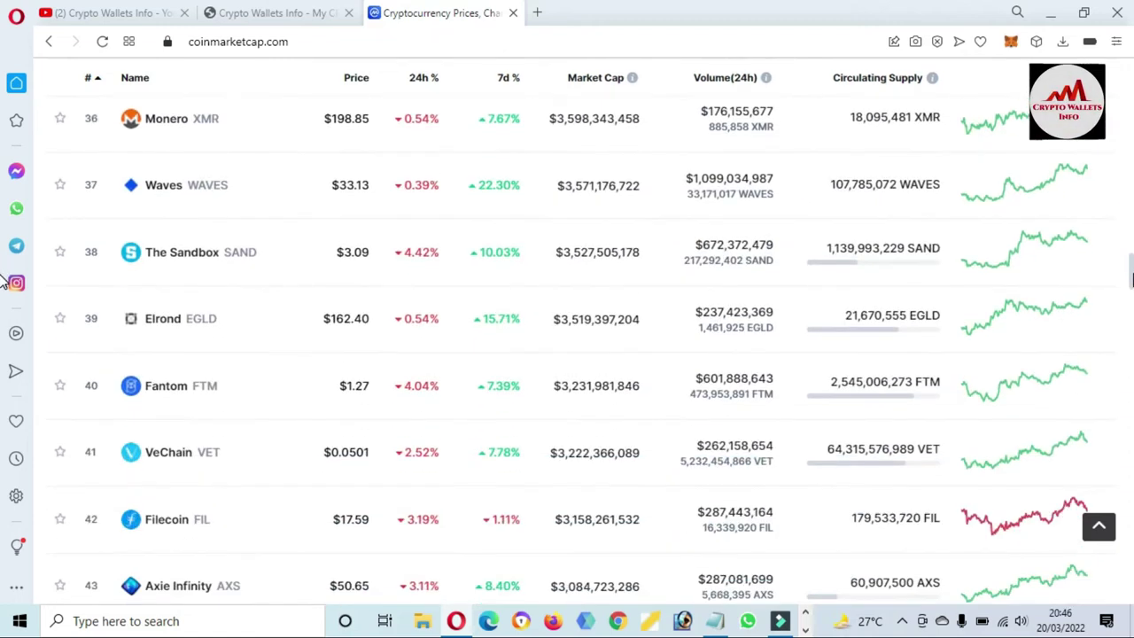
{"action": "scroll", "coordinate": [4, 310], "scroll_direction": "down", "scroll_amount": 7}
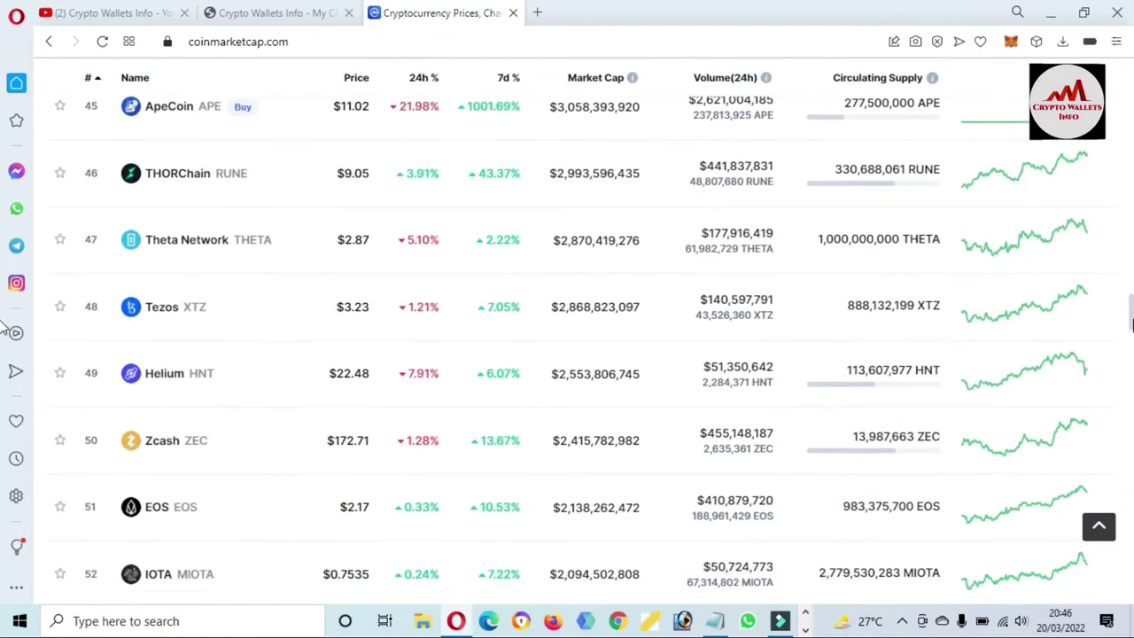
{"action": "scroll", "coordinate": [6, 334], "scroll_direction": "down", "scroll_amount": 7}
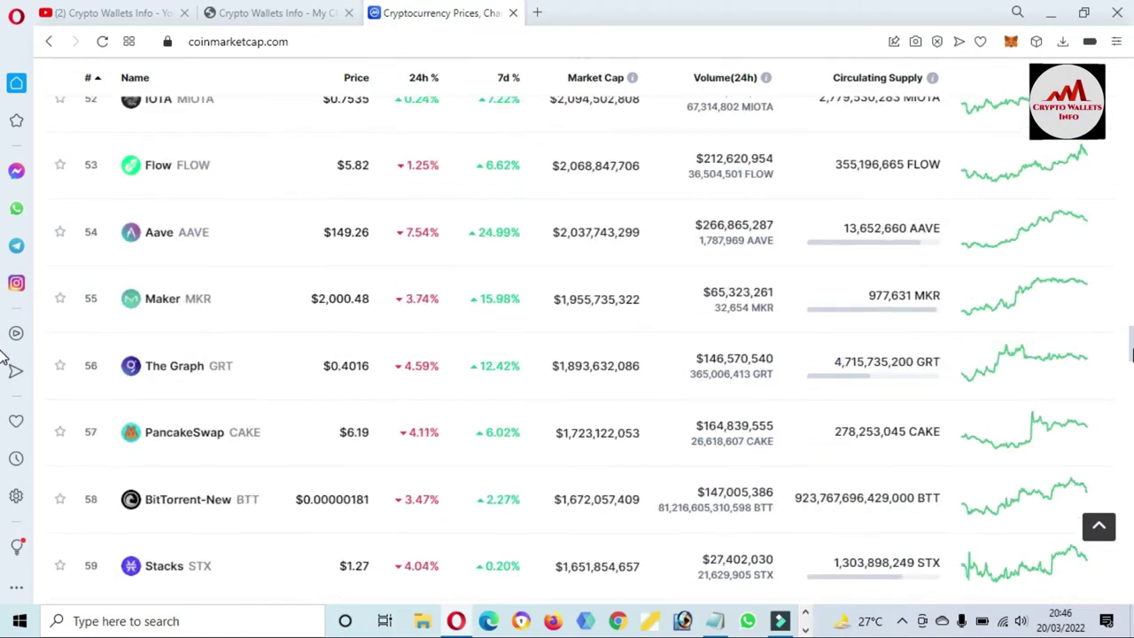
{"action": "scroll", "coordinate": [6, 370], "scroll_direction": "down", "scroll_amount": 8}
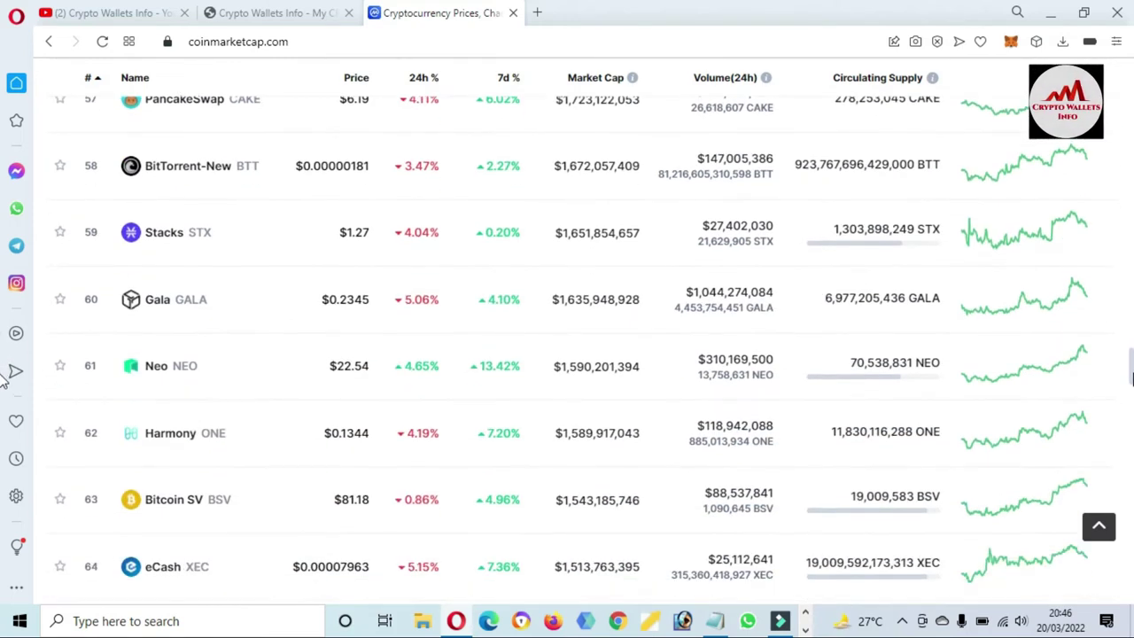
{"action": "scroll", "coordinate": [3, 407], "scroll_direction": "down", "scroll_amount": 6}
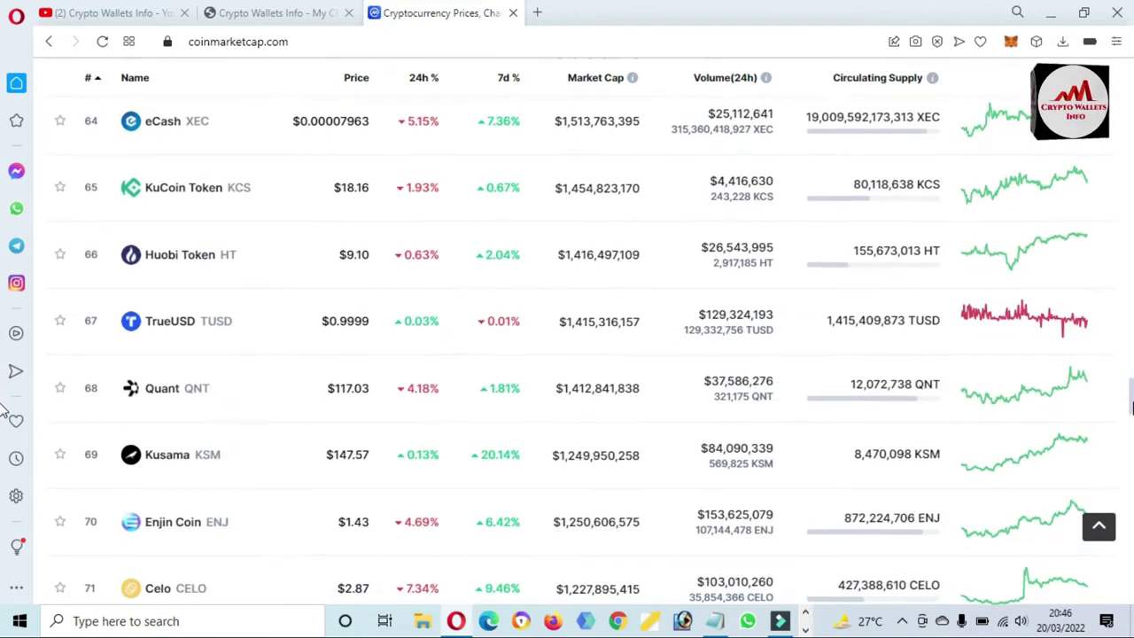
{"action": "scroll", "coordinate": [3, 436], "scroll_direction": "down", "scroll_amount": 4}
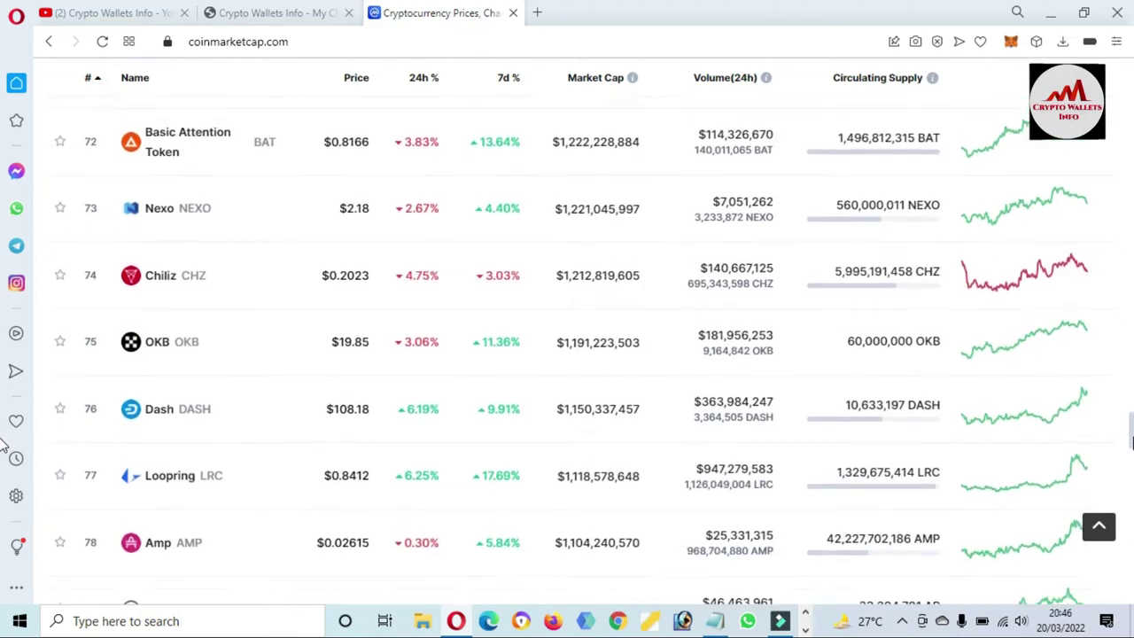
- Highlight OKB's ticker, its $19.86 price and its 60,000,000 OKB circulating supply in row 75
{"action": "left_click_drag", "start_coordinate": [220, 324], "coordinate": [187, 327]}
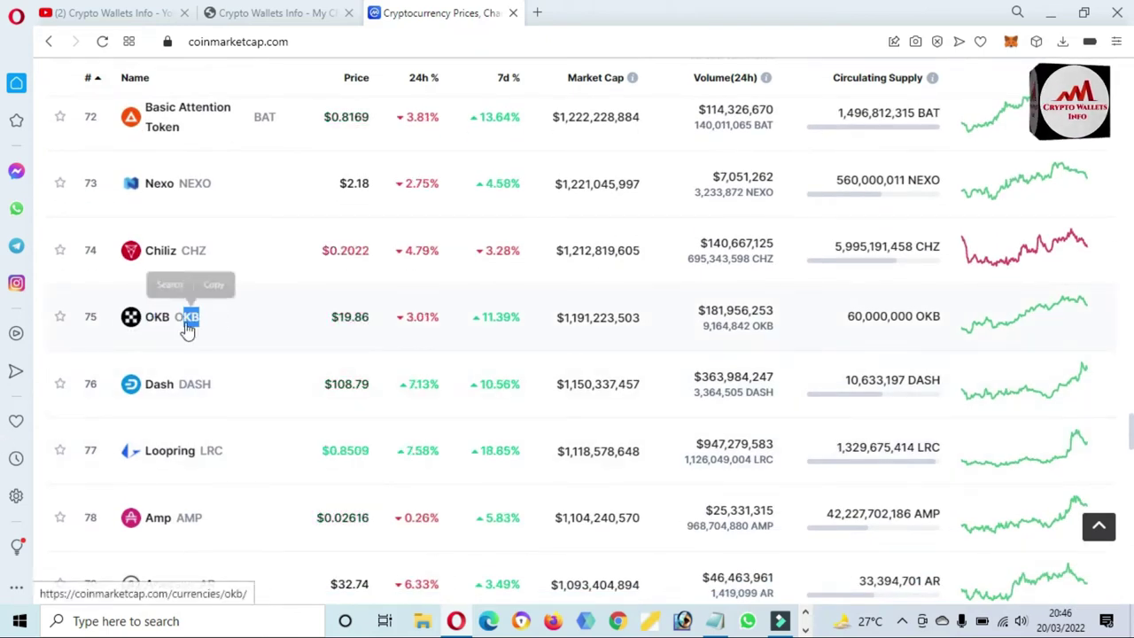
{"action": "left_click_drag", "start_coordinate": [329, 324], "coordinate": [366, 320]}
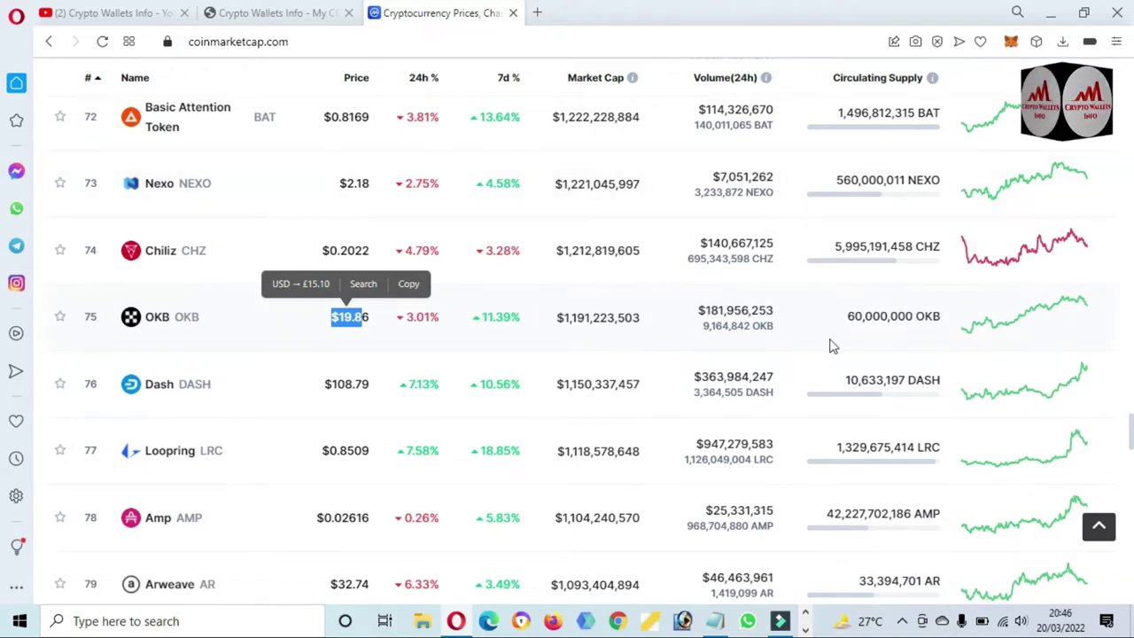
{"action": "left_click_drag", "start_coordinate": [847, 324], "coordinate": [918, 319]}
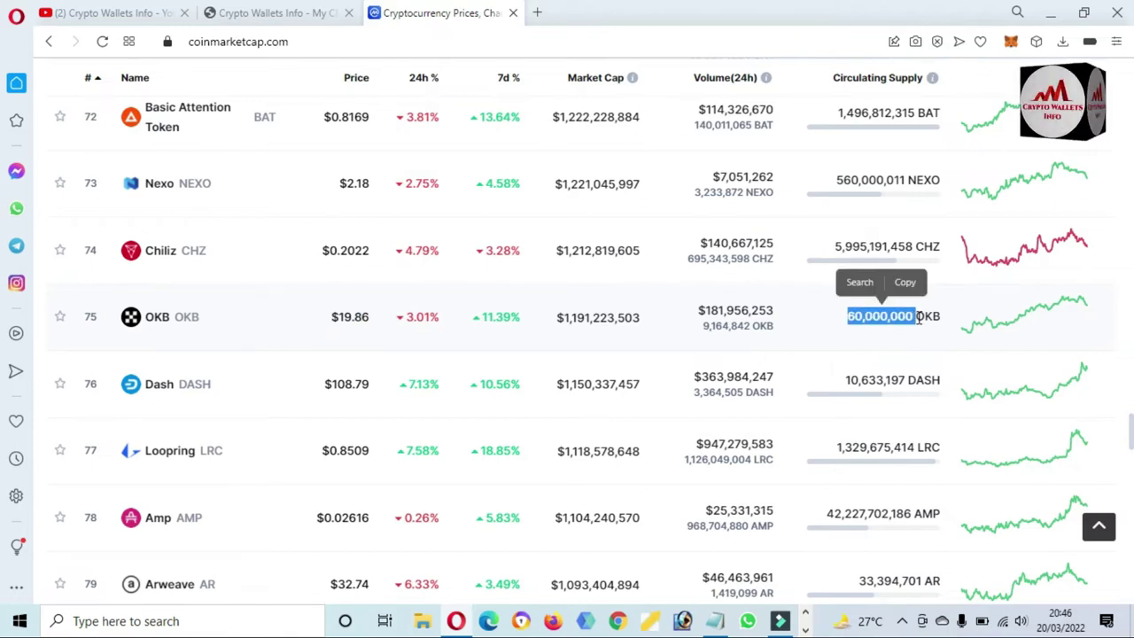
- Open OKB's detail page and show its price chart over ALL time
{"action": "left_click", "coordinate": [155, 324]}
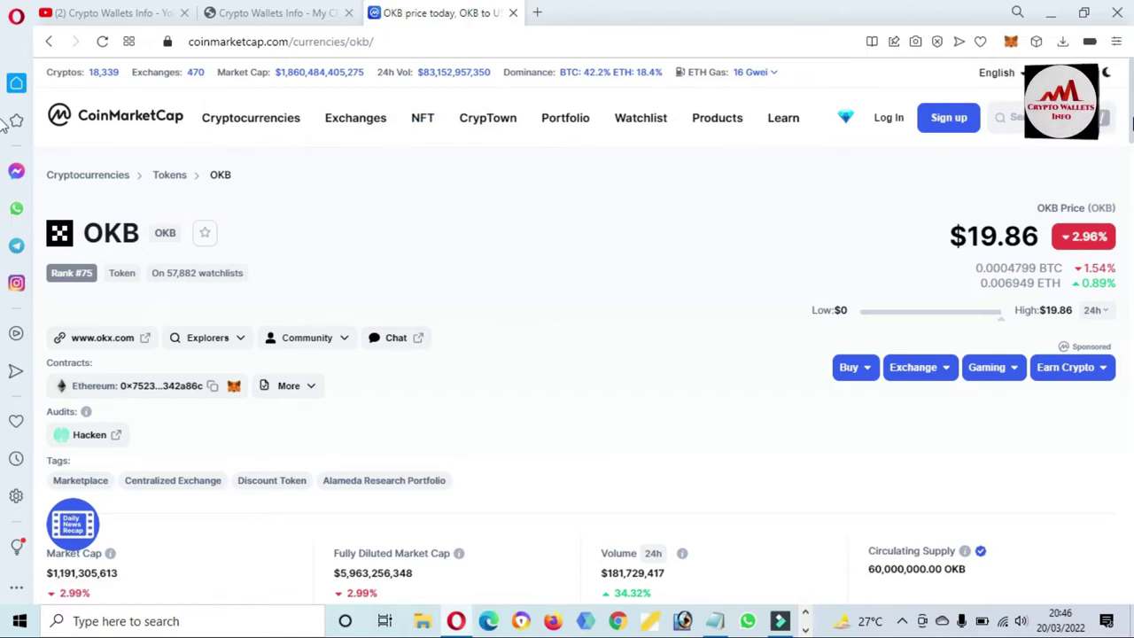
{"action": "scroll", "coordinate": [1131, 119], "scroll_direction": "down", "scroll_amount": 5}
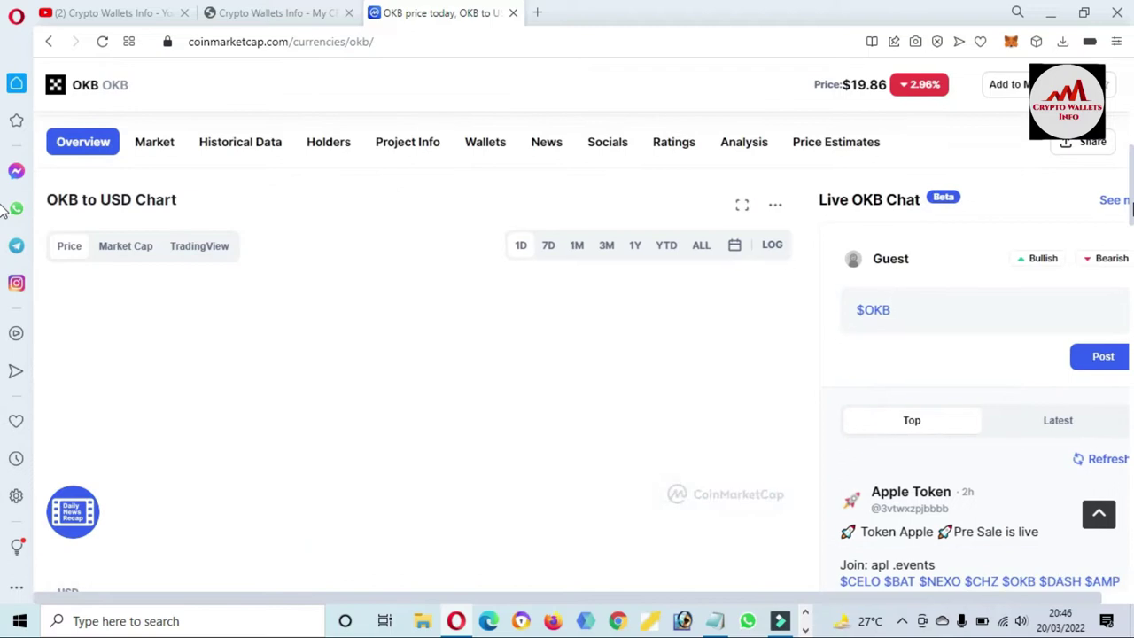
{"action": "scroll", "coordinate": [1131, 208], "scroll_direction": "down", "scroll_amount": 1}
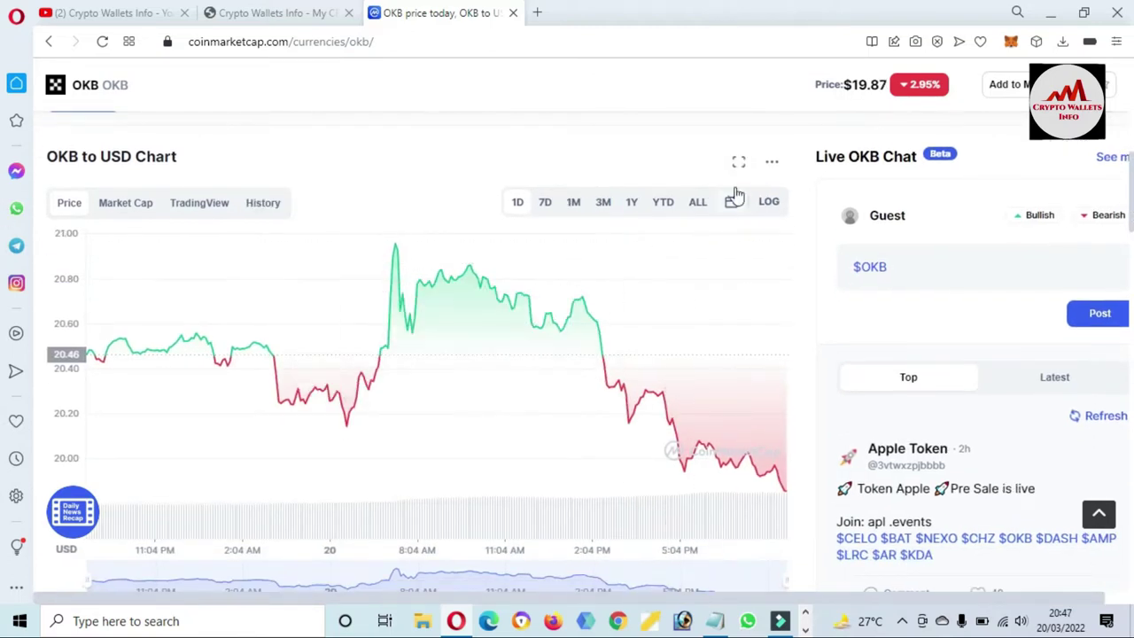
{"action": "left_click", "coordinate": [701, 203]}
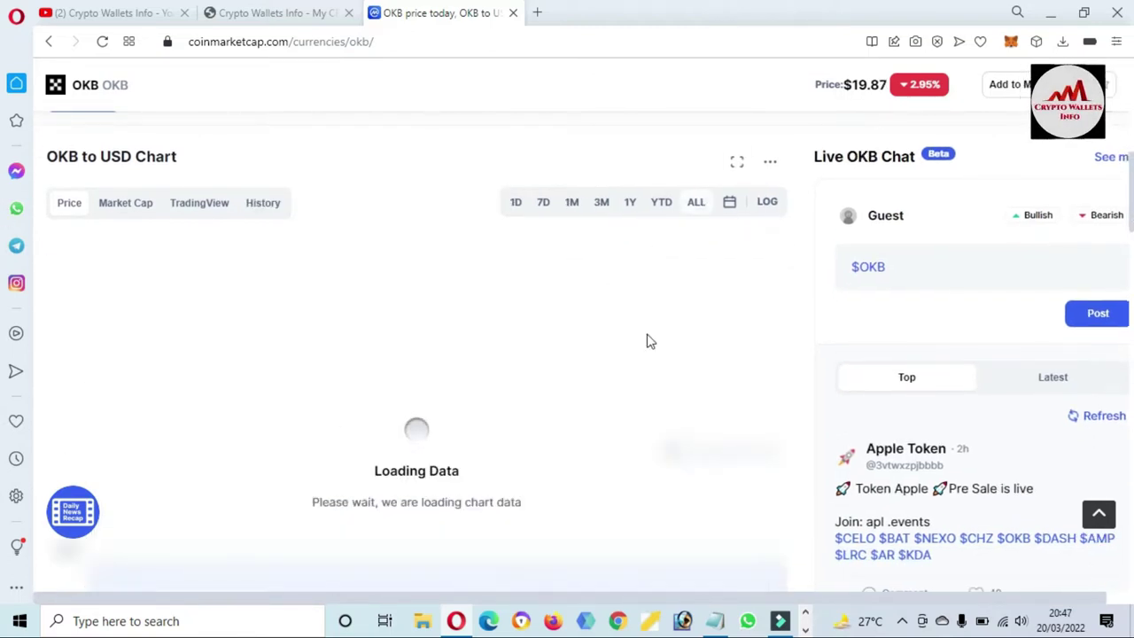
{"action": "scroll", "coordinate": [531, 354], "scroll_direction": "down", "scroll_amount": 1}
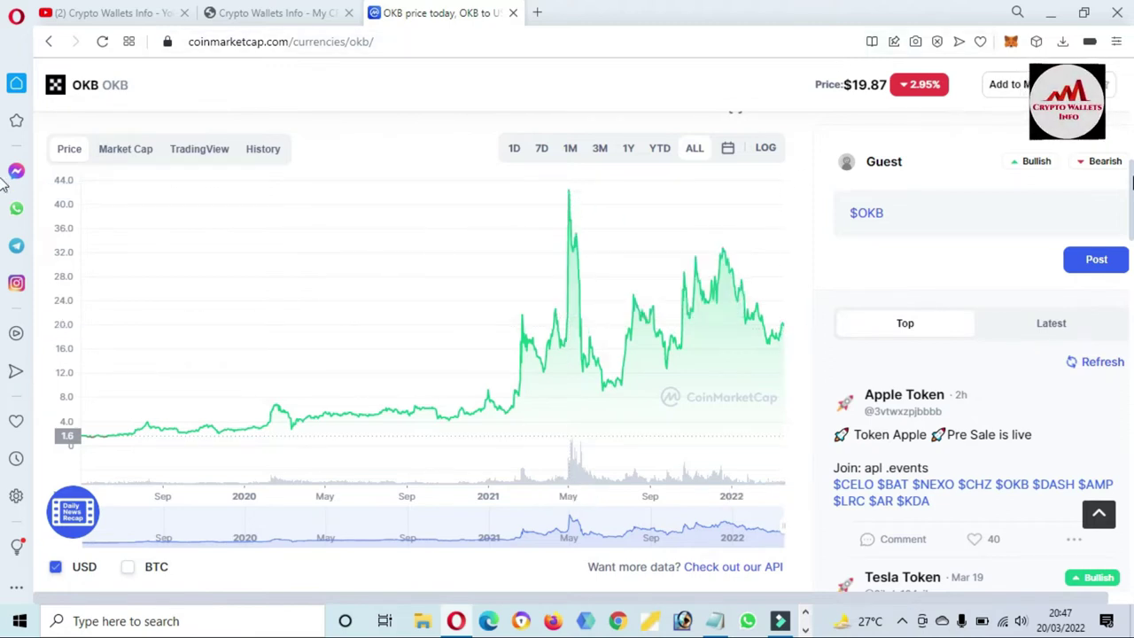
{"action": "scroll", "coordinate": [2, 184], "scroll_direction": "down", "scroll_amount": 15}
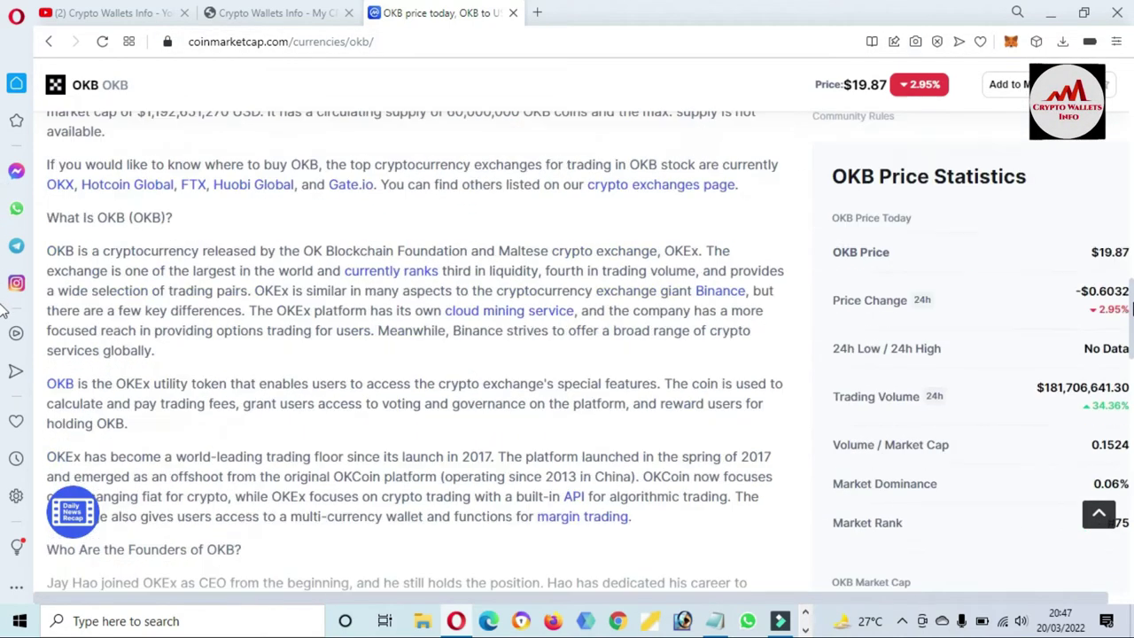
{"action": "scroll", "coordinate": [3, 323], "scroll_direction": "down", "scroll_amount": 15}
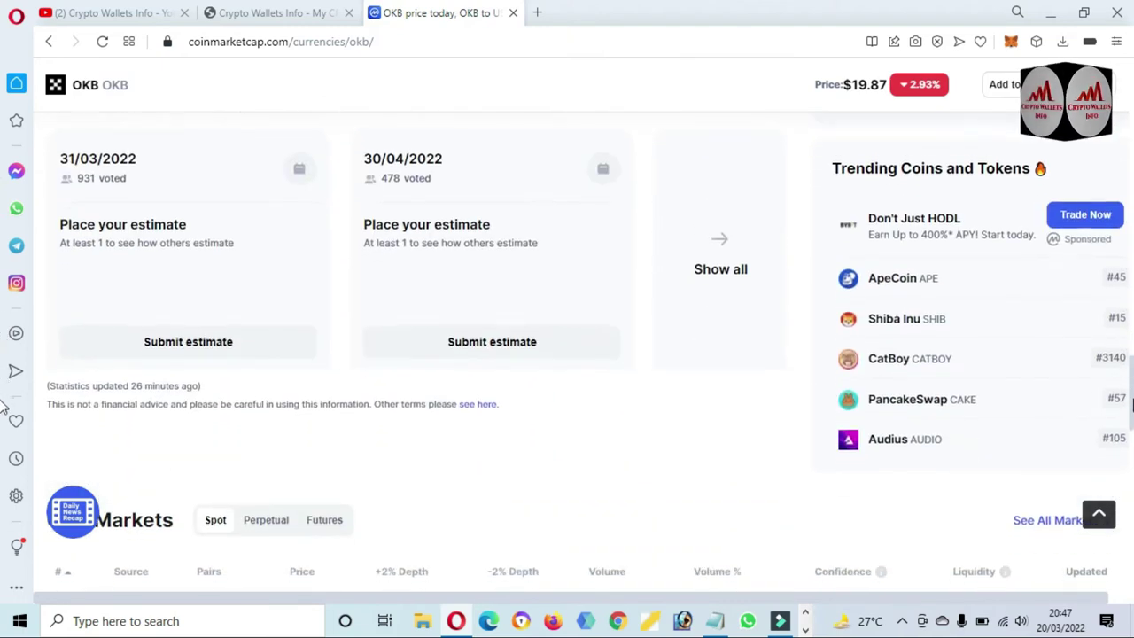
{"action": "scroll", "coordinate": [3, 443], "scroll_direction": "down", "scroll_amount": 1}
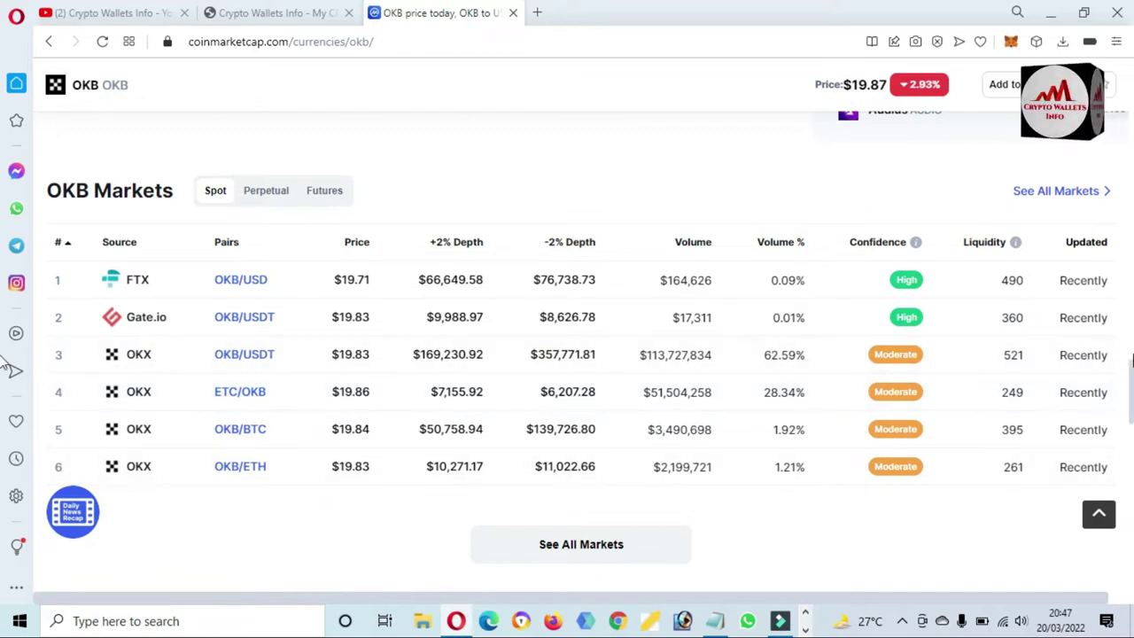
{"action": "scroll", "coordinate": [400, 230], "scroll_direction": "up", "scroll_amount": 15}
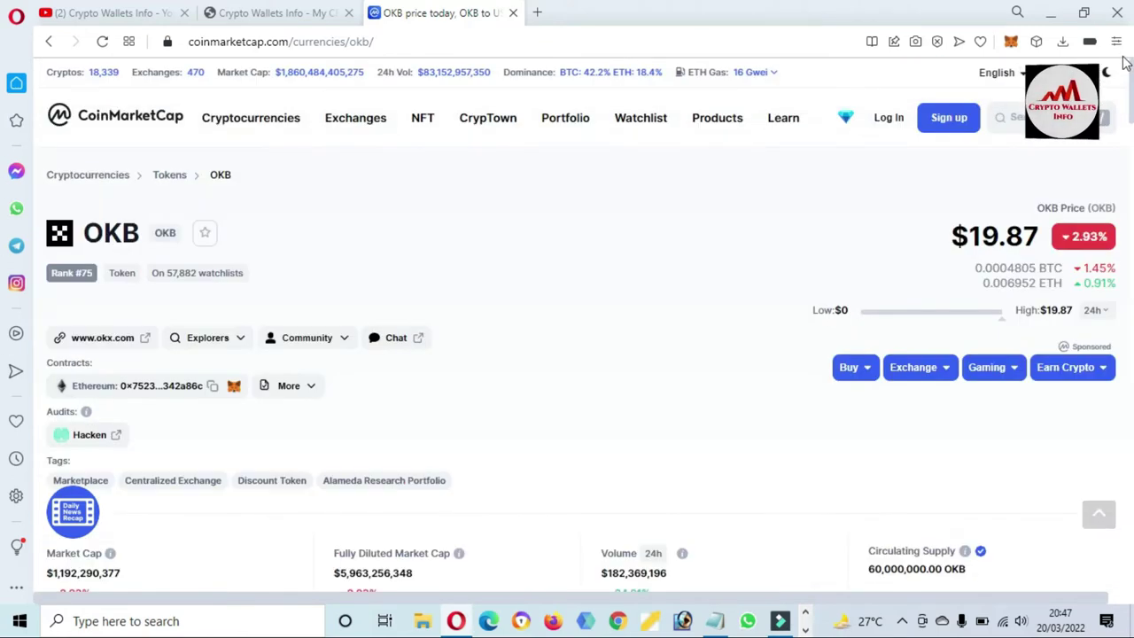
{"action": "left_click", "coordinate": [118, 351]}
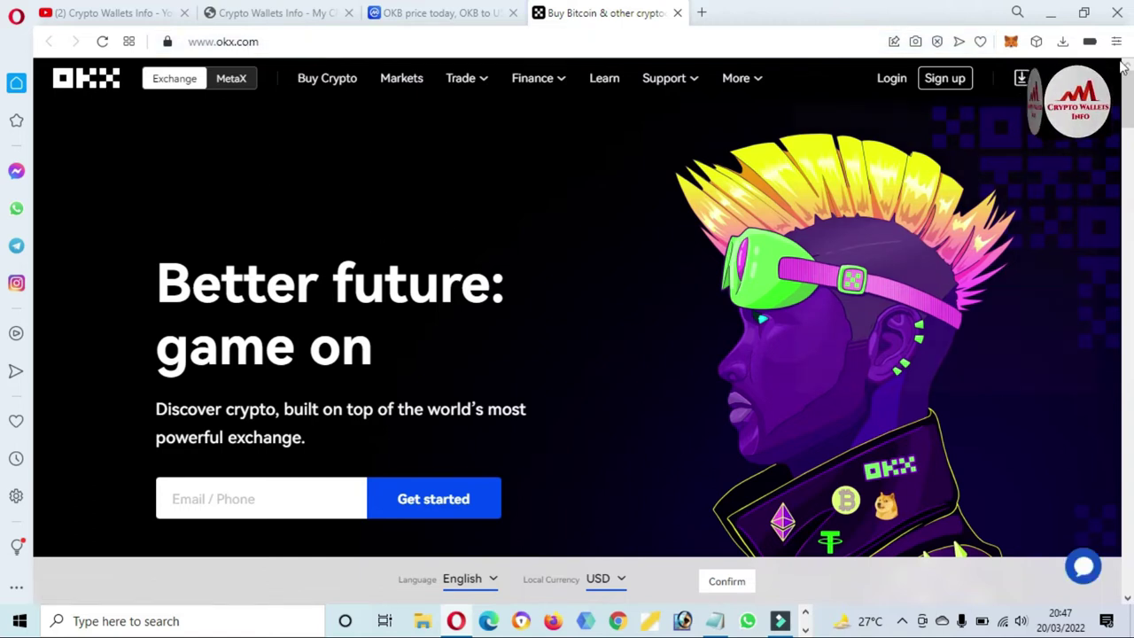
- Scroll through the OKX homepage sections and bring up the Trade dropdown menu
{"action": "left_click_drag", "start_coordinate": [1130, 105], "coordinate": [1129, 244]}
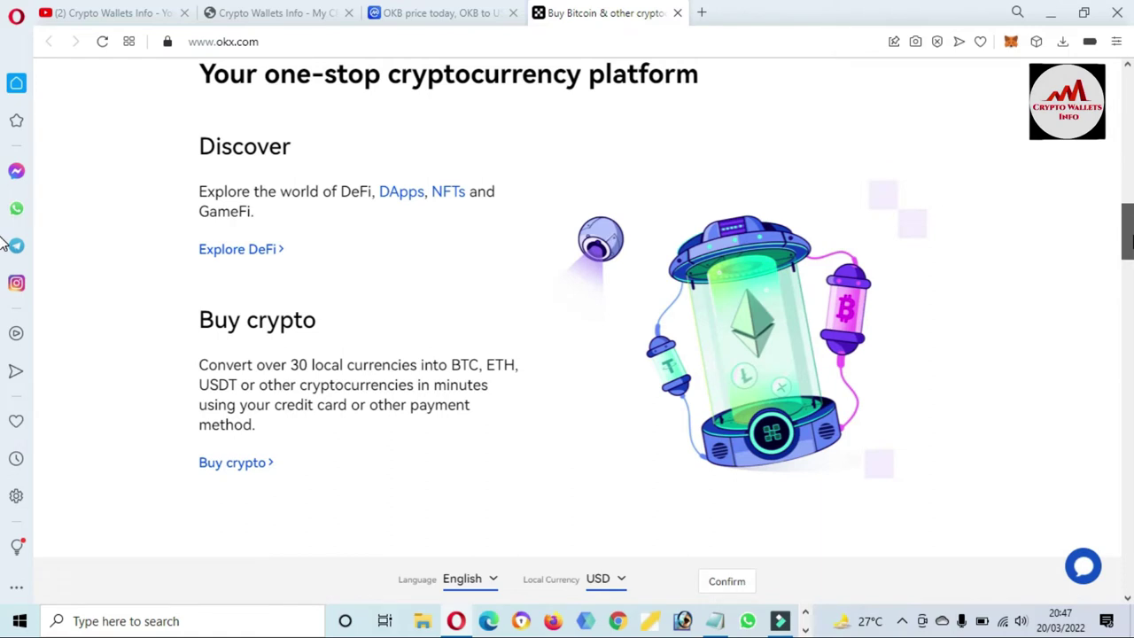
{"action": "scroll", "coordinate": [4, 266], "scroll_direction": "down", "scroll_amount": 5}
{"action": "scroll", "coordinate": [3, 300], "scroll_direction": "up", "scroll_amount": 10}
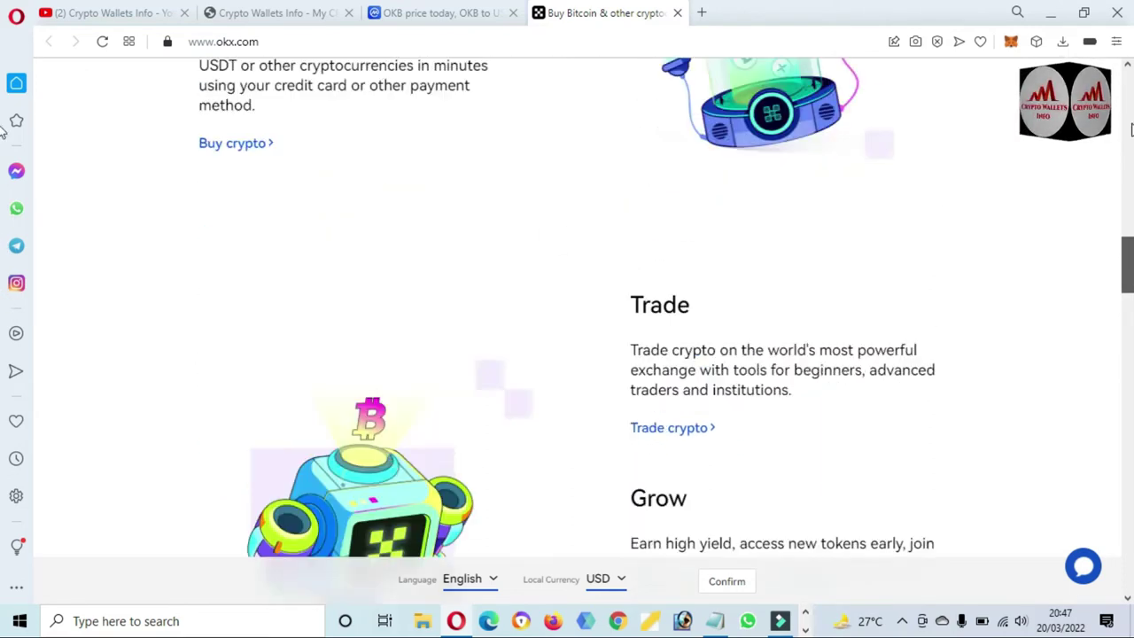
{"action": "mouse_move", "coordinate": [565, 85]}
{"action": "mouse_move", "coordinate": [493, 89]}
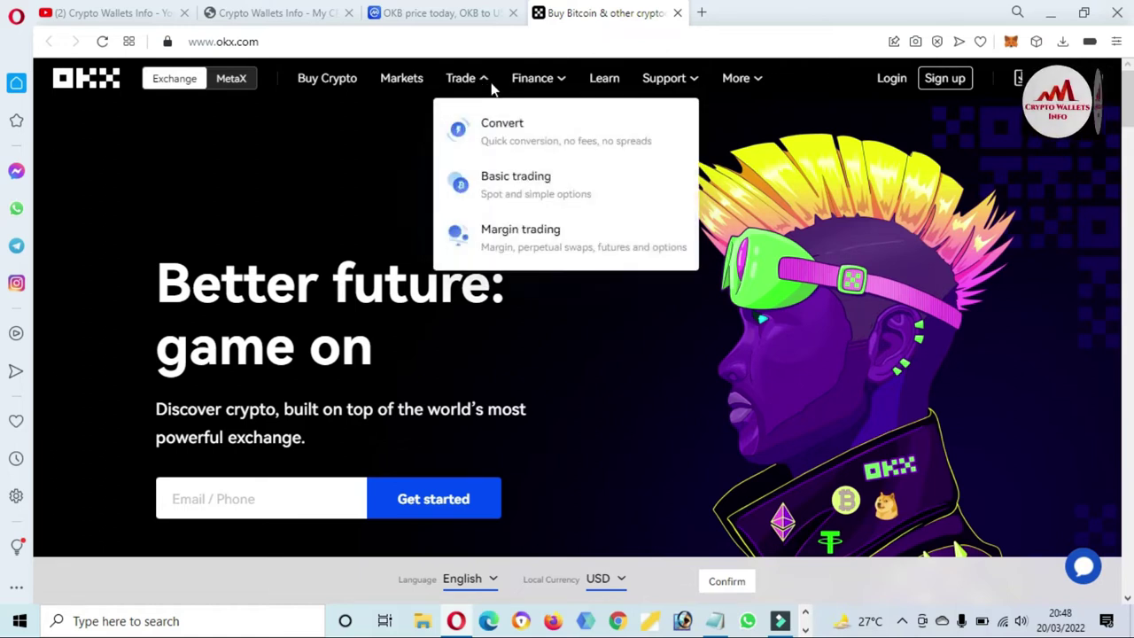
- Open OKX's Convert page and enter 0.01 BTC as the amount to convert
{"action": "left_click", "coordinate": [503, 131]}
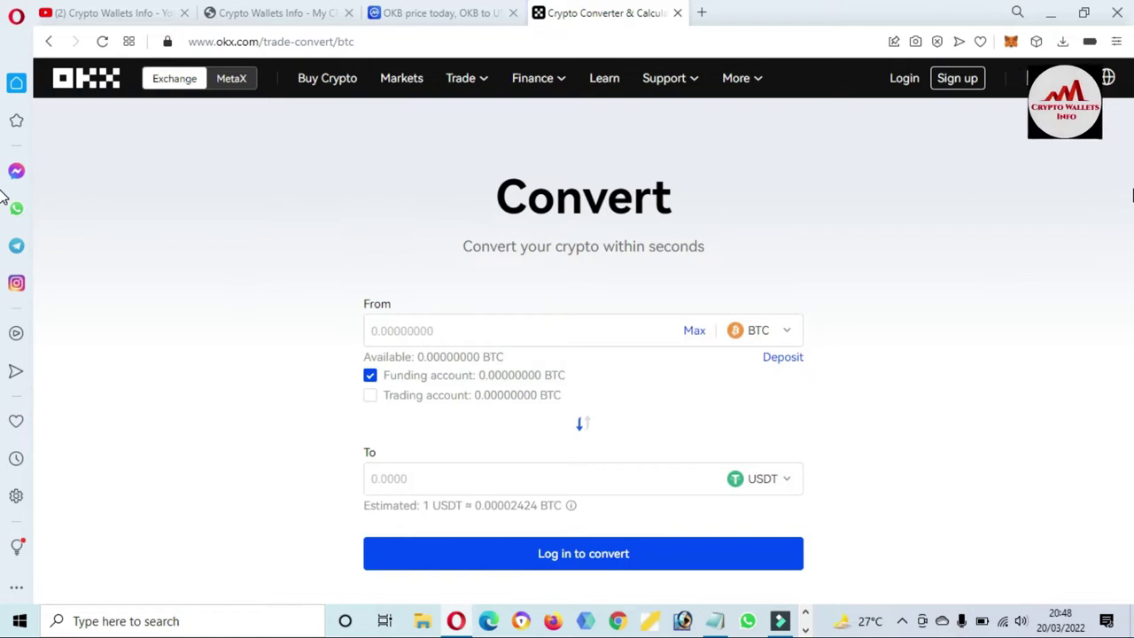
{"action": "triple_click", "coordinate": [583, 246]}
{"action": "left_click", "coordinate": [545, 334]}
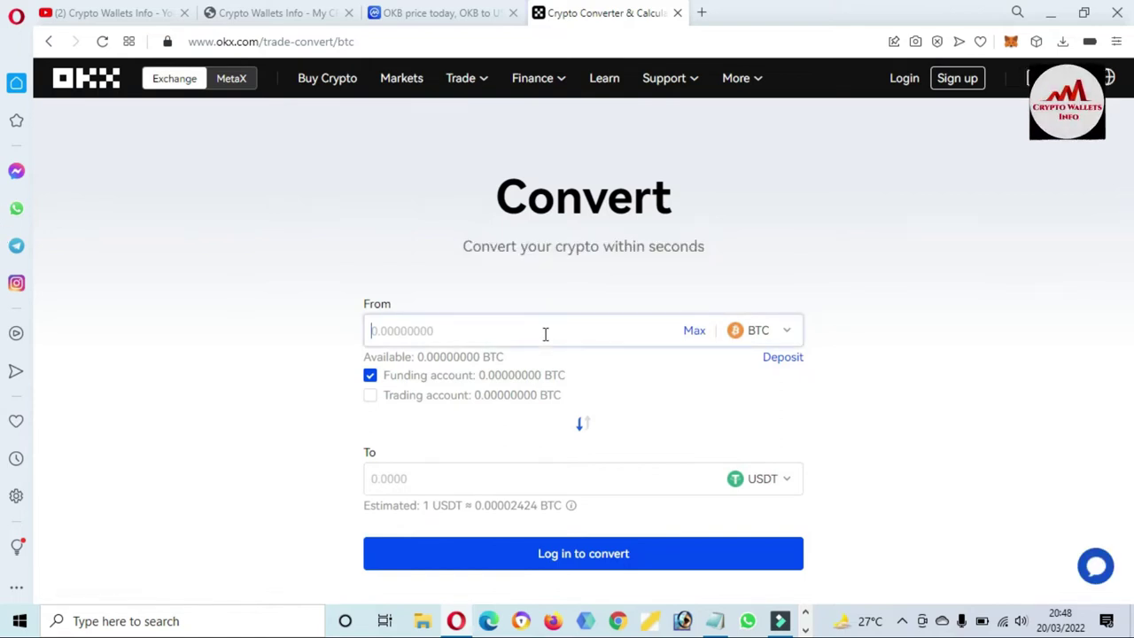
{"action": "type", "text": "1"}
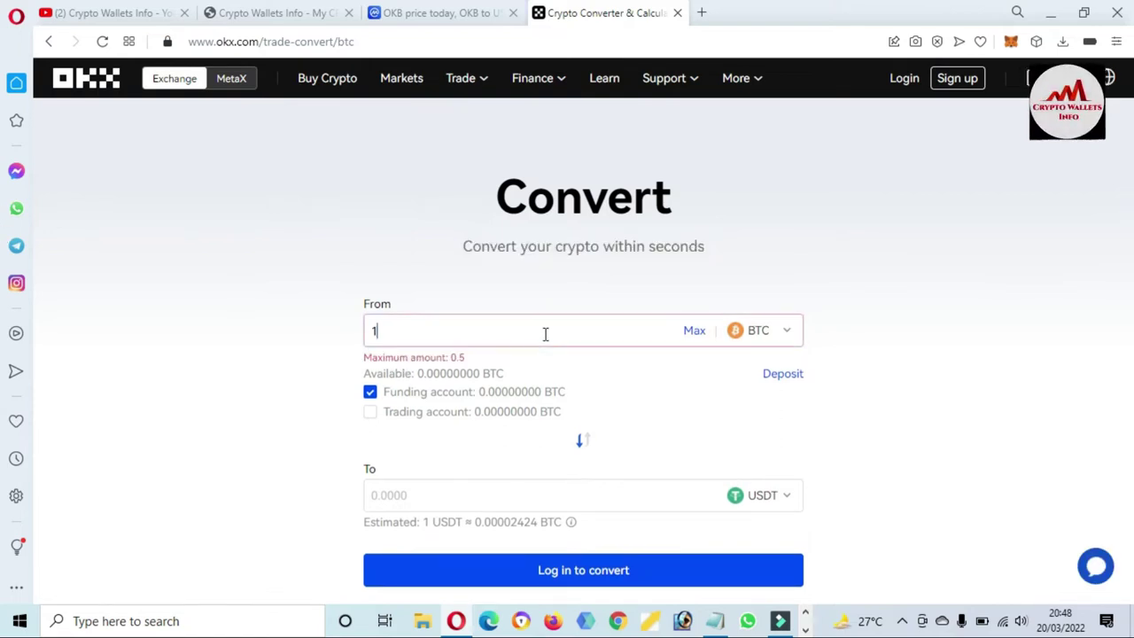
{"action": "key", "text": "BackSpace"}
{"action": "type", "text": "0.01"}
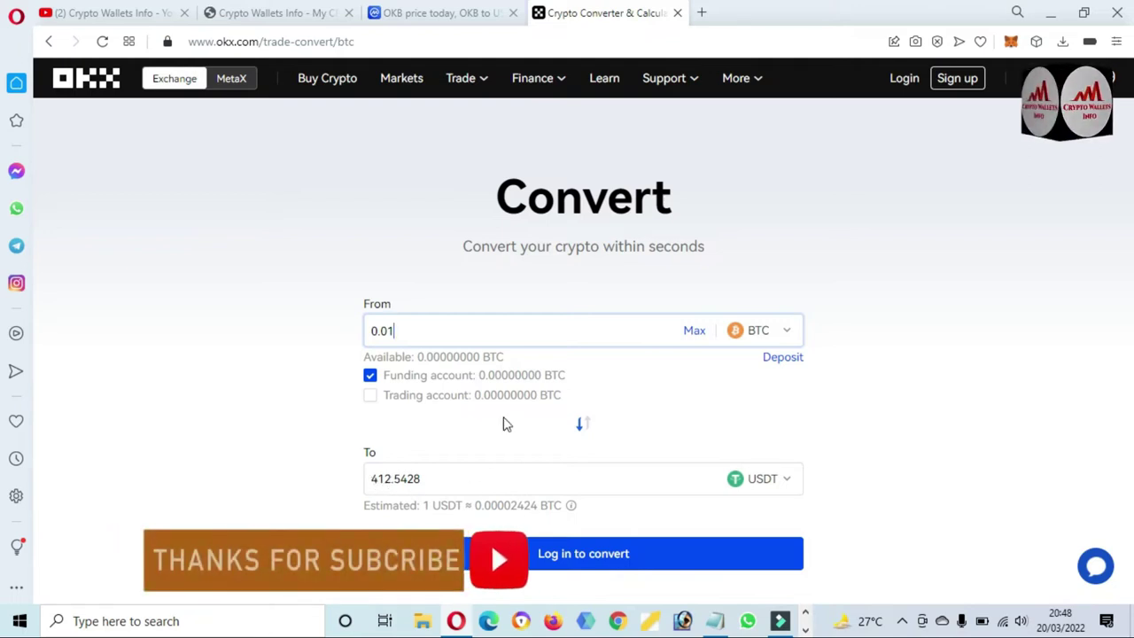
- Browse the From coin list and keep BTC, giving 412.5428 USDT
{"action": "left_click", "coordinate": [794, 333]}
{"action": "mouse_move", "coordinate": [810, 404]}
{"action": "left_mouse_down"}
{"action": "mouse_move", "coordinate": [815, 423]}
{"action": "mouse_move", "coordinate": [810, 413]}
{"action": "left_mouse_up"}
{"action": "left_click", "coordinate": [800, 341]}
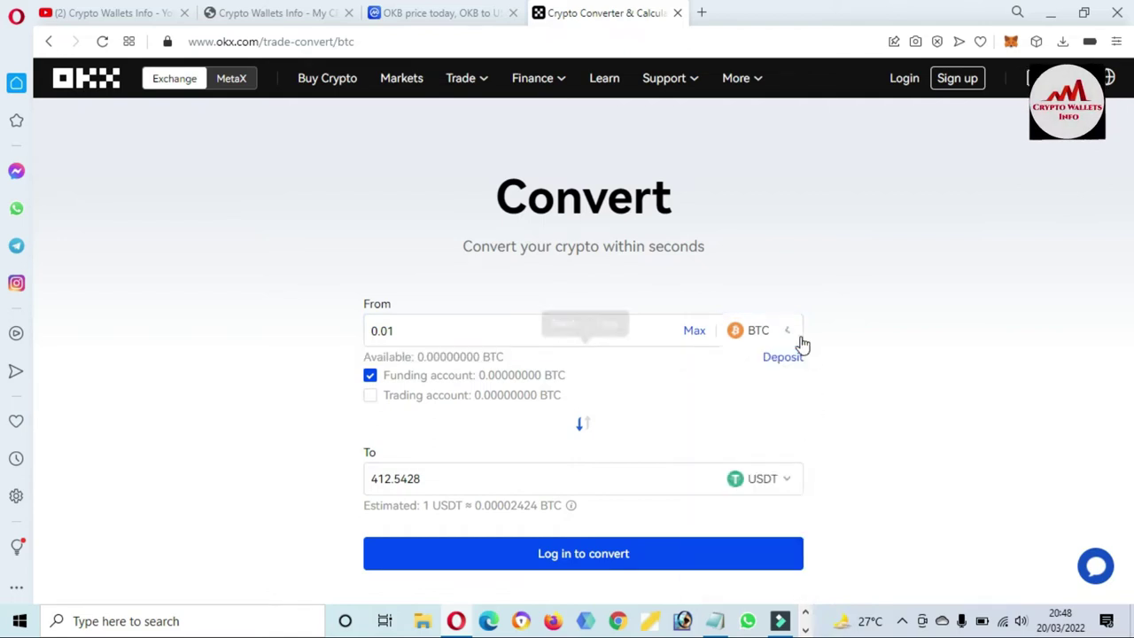
{"action": "left_click", "coordinate": [784, 334]}
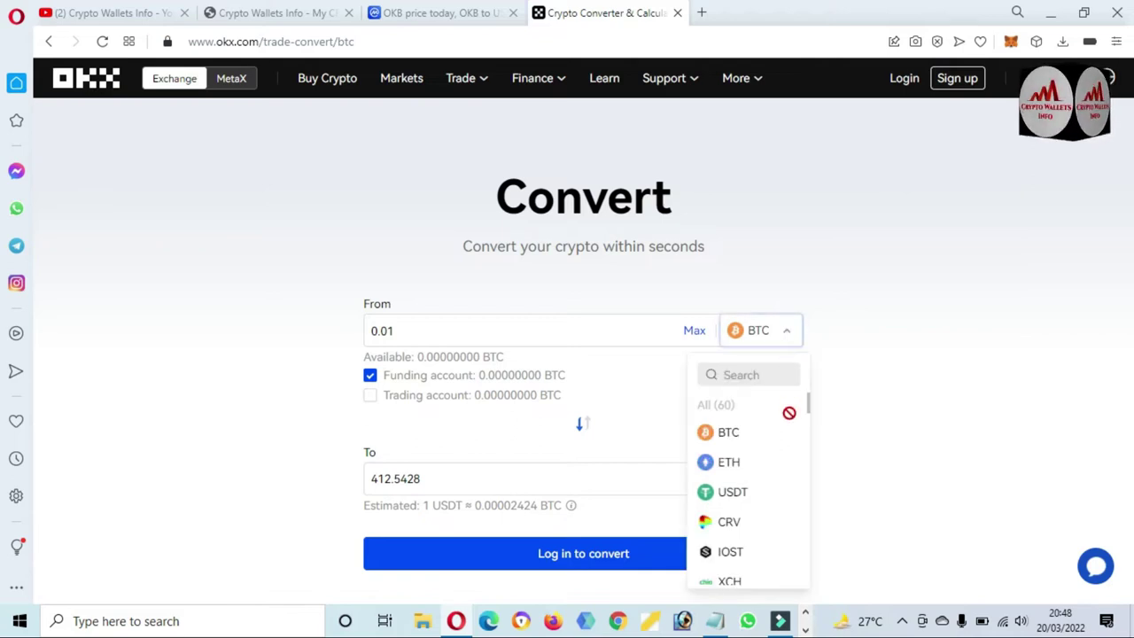
{"action": "left_click_drag", "start_coordinate": [810, 413], "coordinate": [810, 446]}
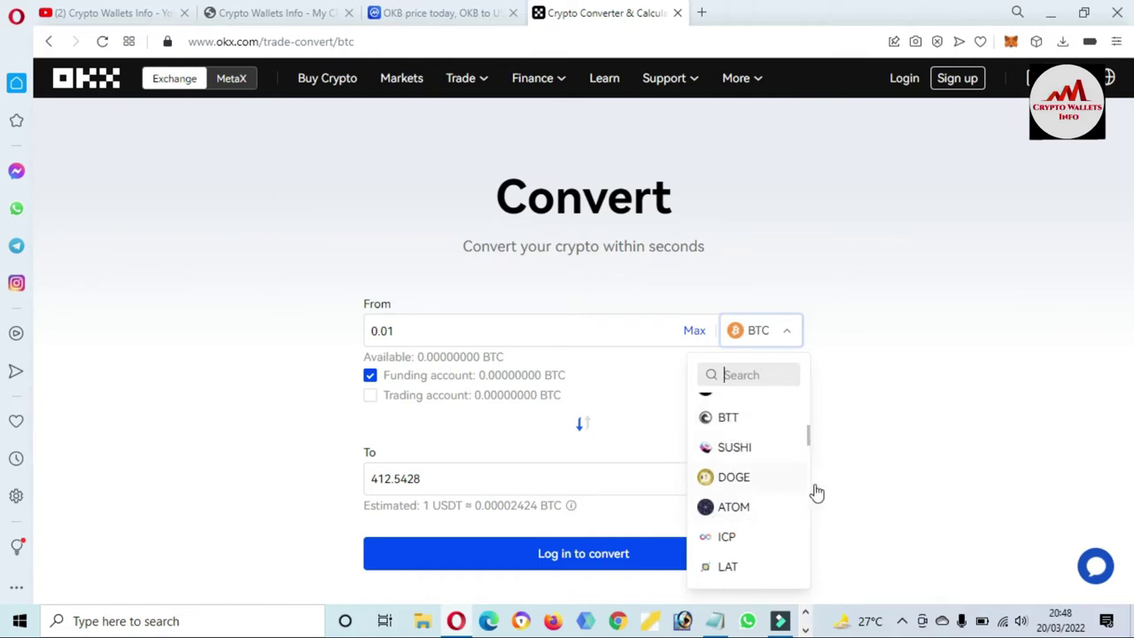
{"action": "left_click", "coordinate": [863, 478]}
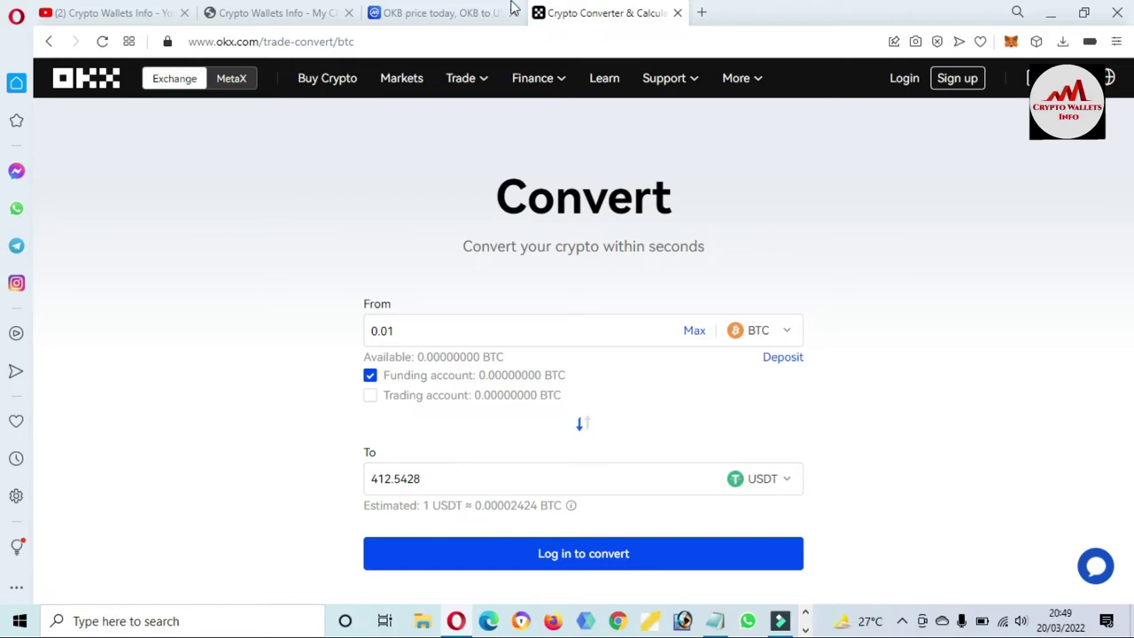
- Unlock MetaMask with the wallet password to show Account 1's 0 ETH balance
{"action": "left_click", "coordinate": [1001, 45]}
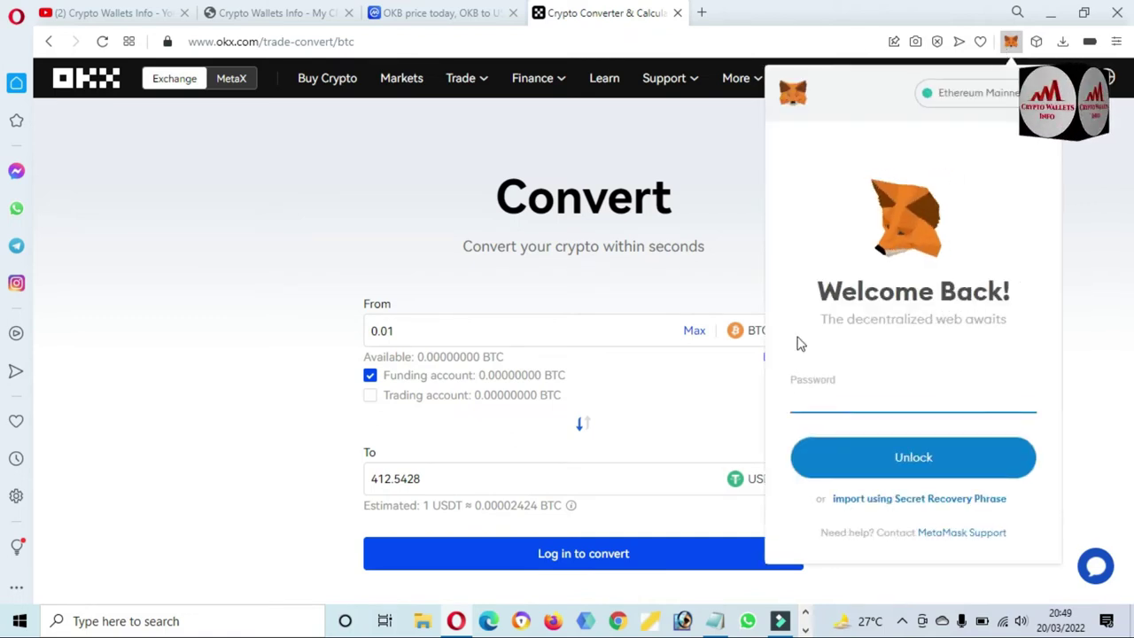
{"action": "type", "text": "*"}
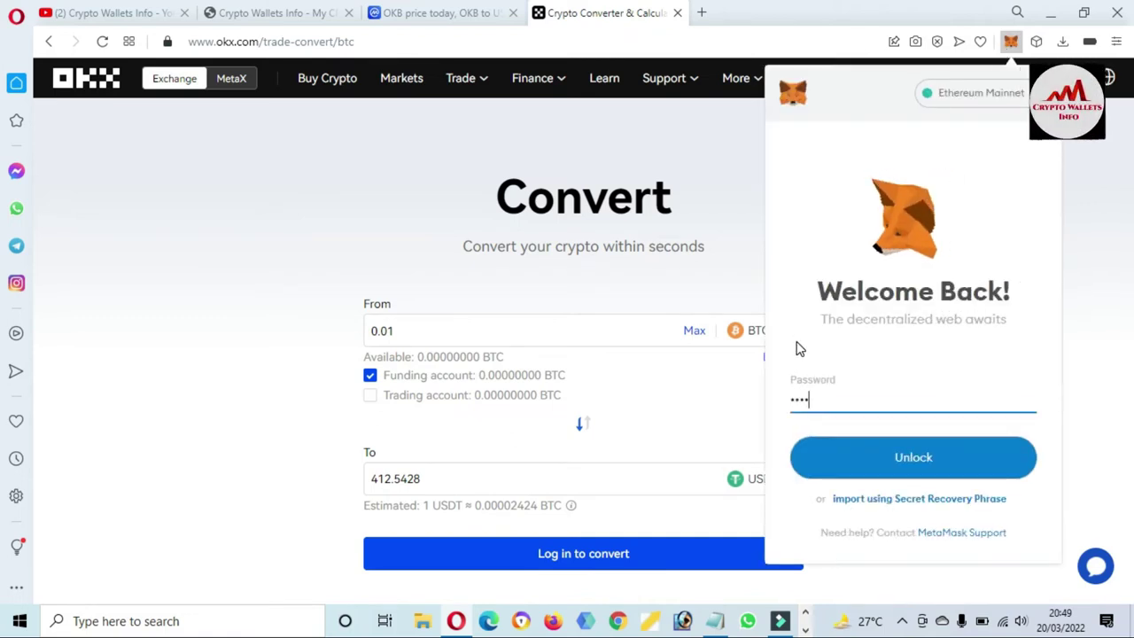
{"action": "type", "text": "************"}
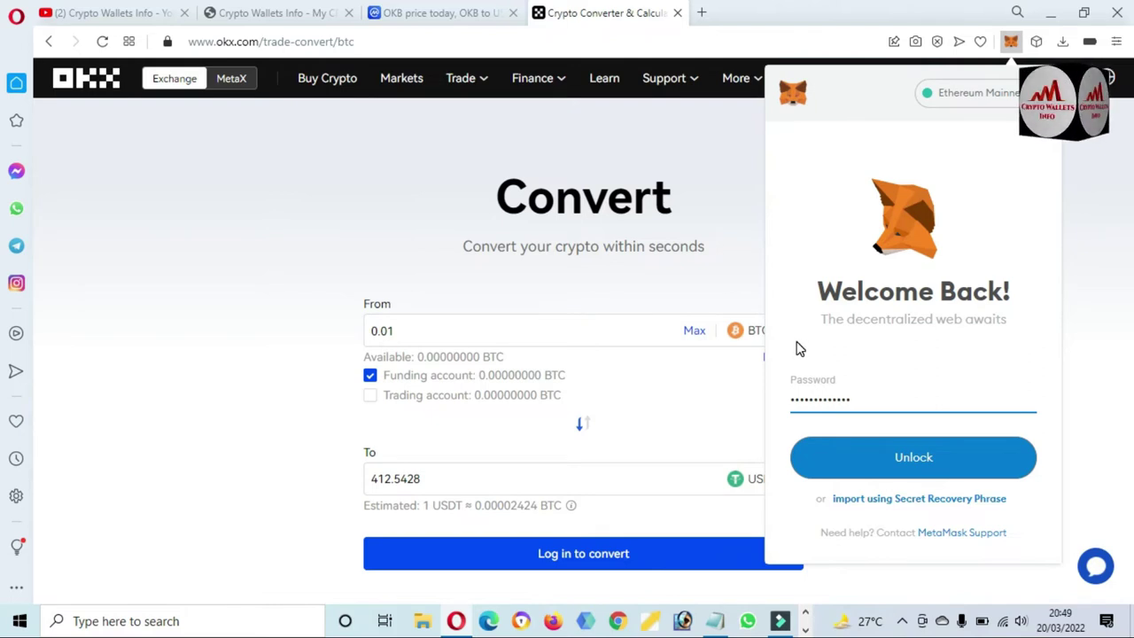
{"action": "left_click", "coordinate": [905, 469]}
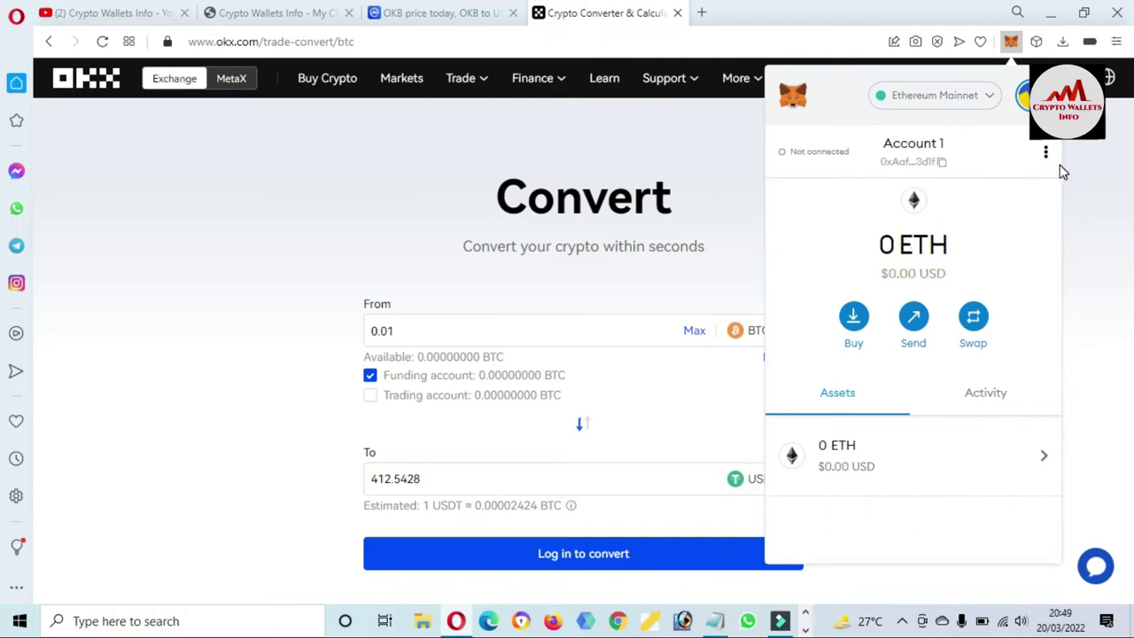
- Expand MetaMask into a full browser tab and keep Ethereum Mainnet as the network
{"action": "left_click", "coordinate": [1046, 156]}
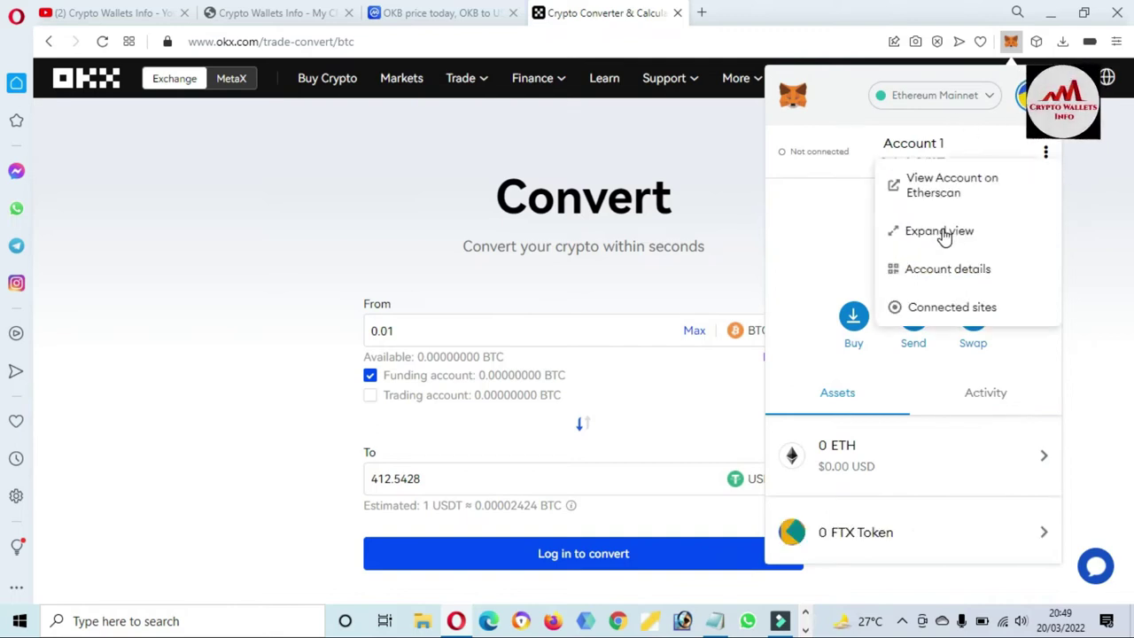
{"action": "left_click", "coordinate": [942, 232]}
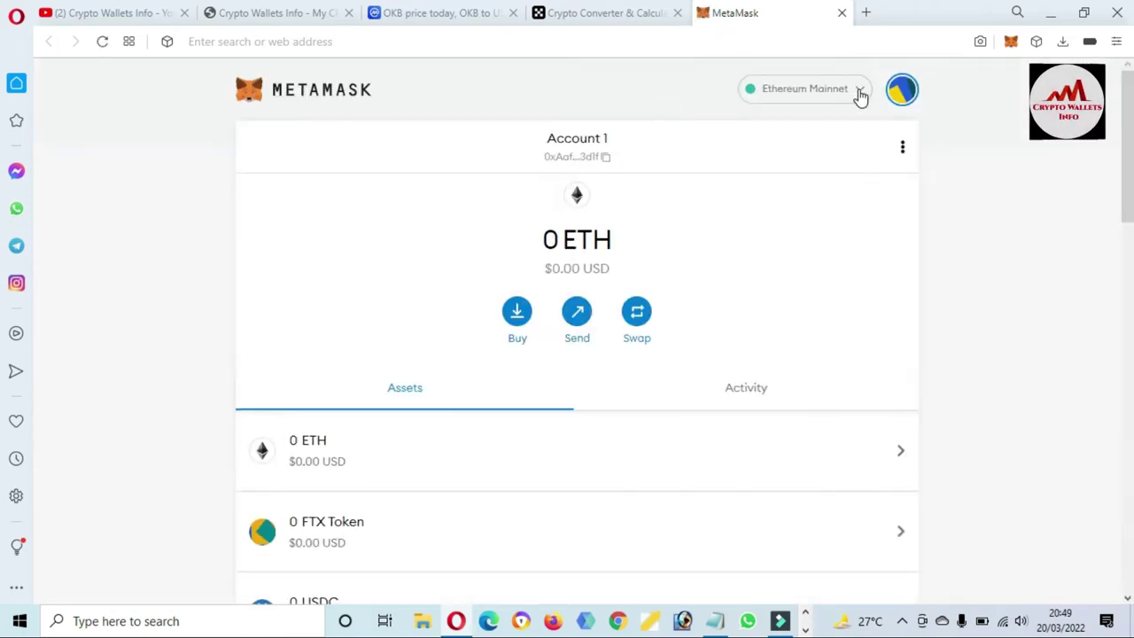
{"action": "left_click", "coordinate": [858, 92]}
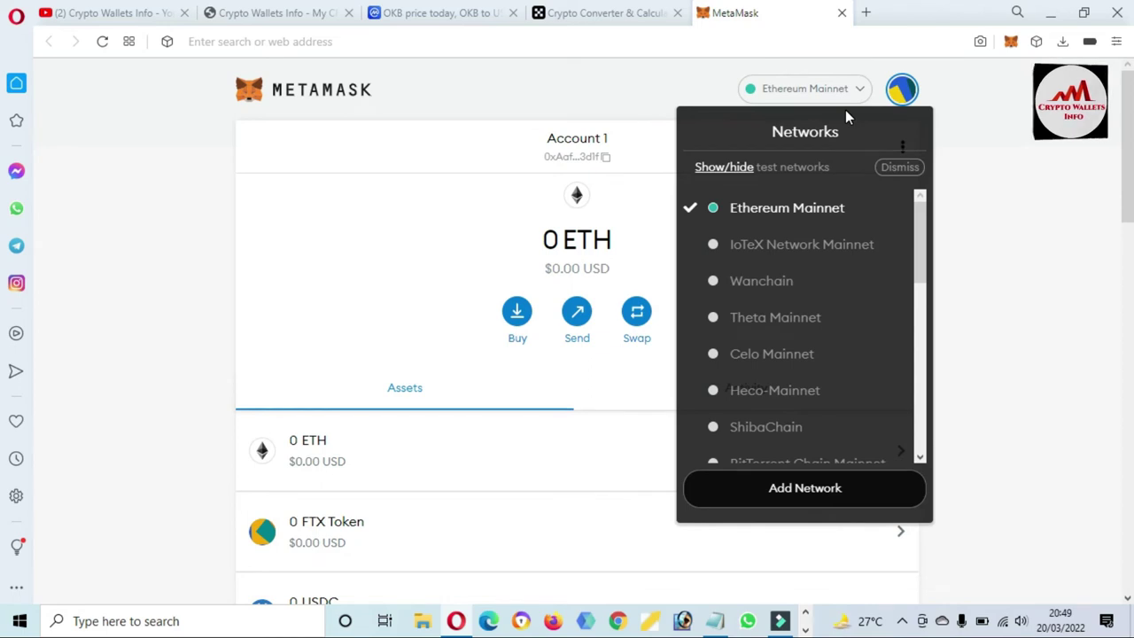
{"action": "left_click", "coordinate": [797, 209]}
- Scroll to the bottom of the Assets list to reach the 'import tokens' link
{"action": "scroll", "coordinate": [4, 266], "scroll_direction": "down", "scroll_amount": 3}
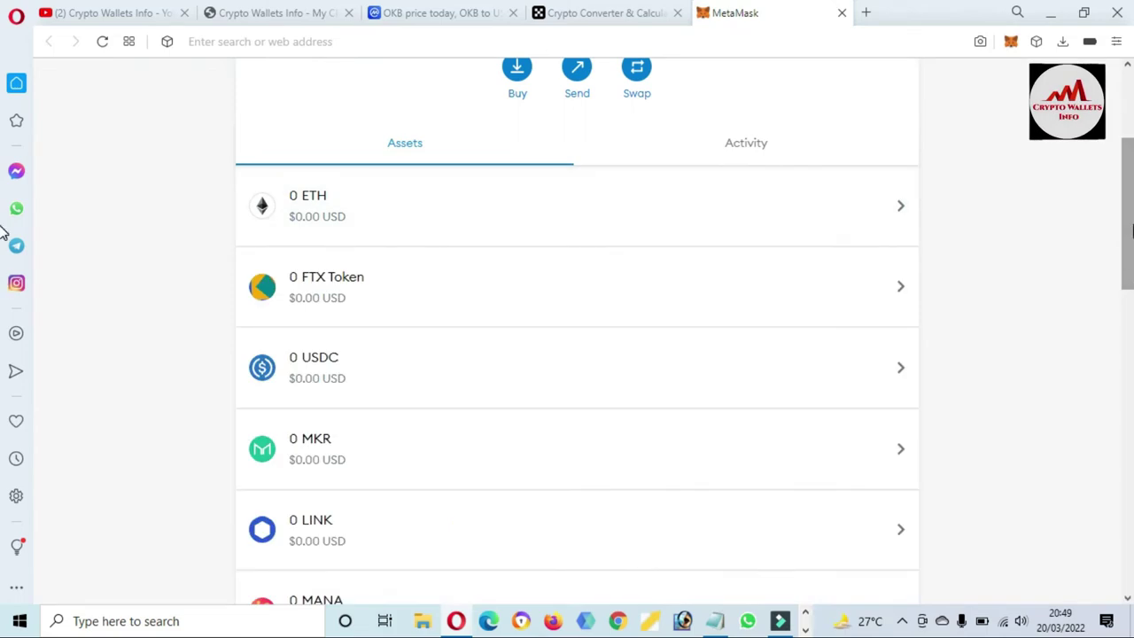
{"action": "scroll", "coordinate": [4, 230], "scroll_direction": "down", "scroll_amount": 10}
{"action": "scroll", "coordinate": [2, 522], "scroll_direction": "down", "scroll_amount": 3}
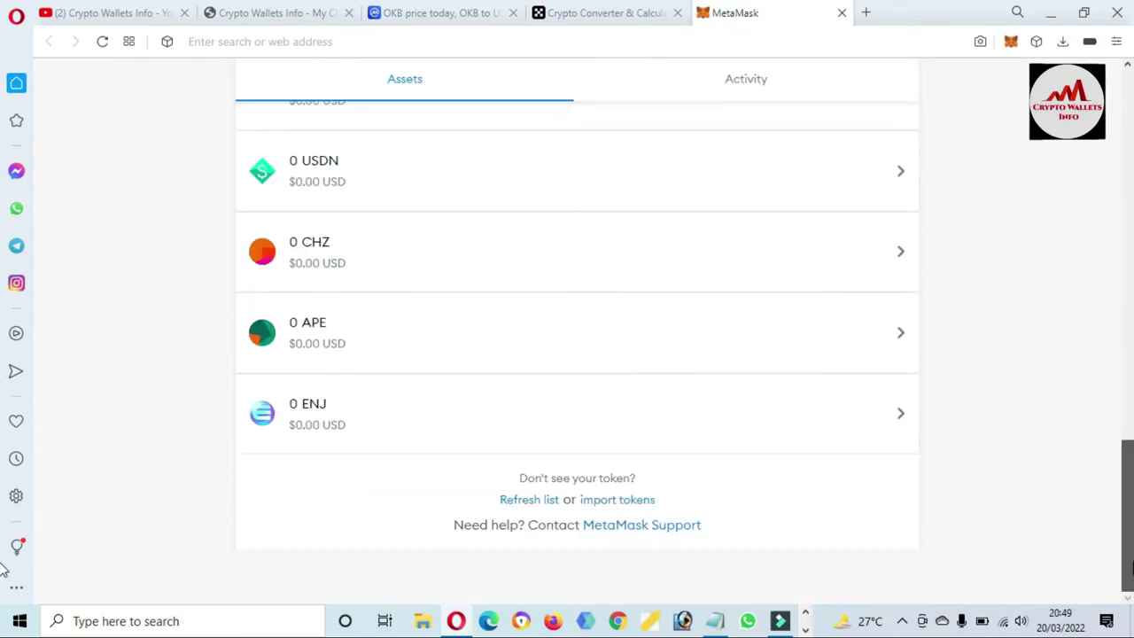
{"action": "left_click_drag", "start_coordinate": [657, 502], "coordinate": [585, 506]}
- Open Import Tokens on the Custom Token tab, focus the contract field, then return to CoinMarketCap
{"action": "left_click", "coordinate": [585, 507]}
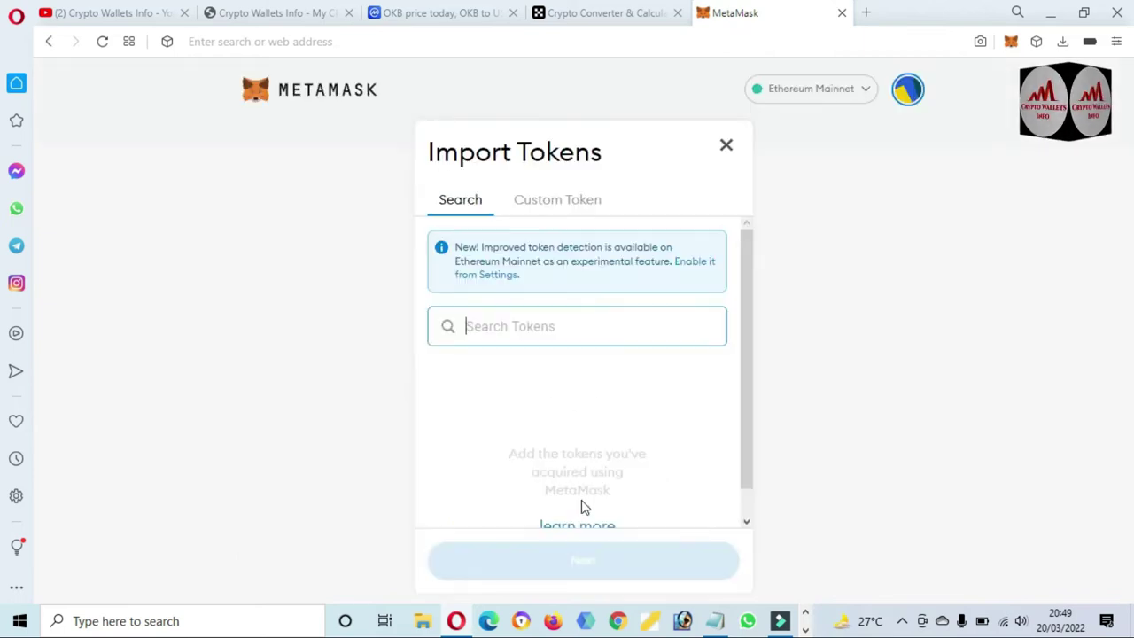
{"action": "left_click", "coordinate": [561, 203]}
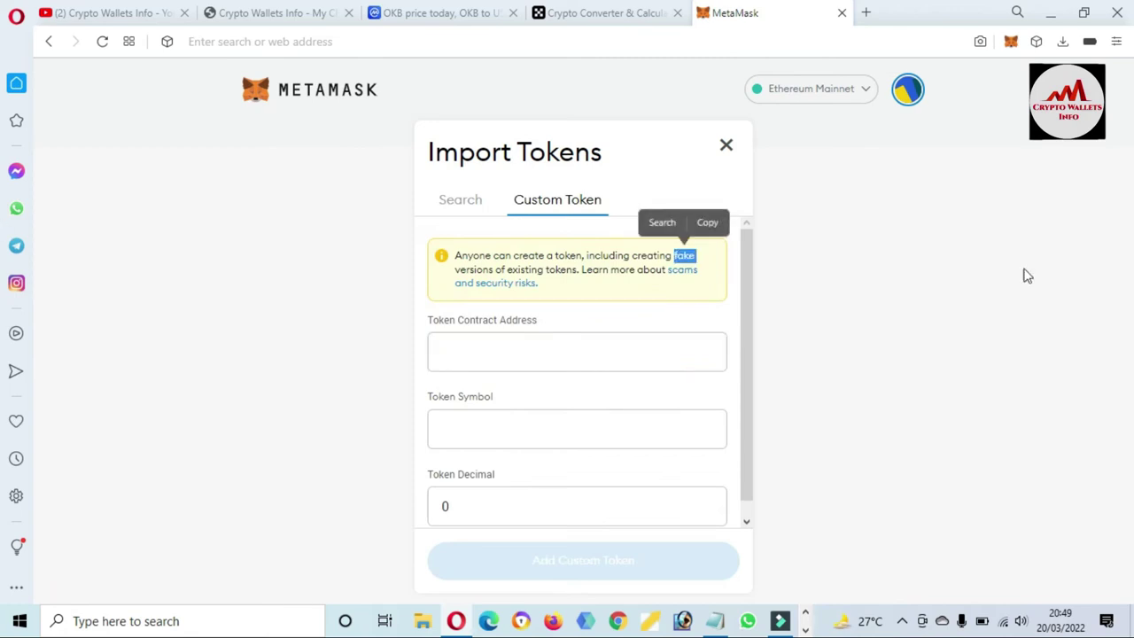
{"action": "left_click", "coordinate": [576, 362]}
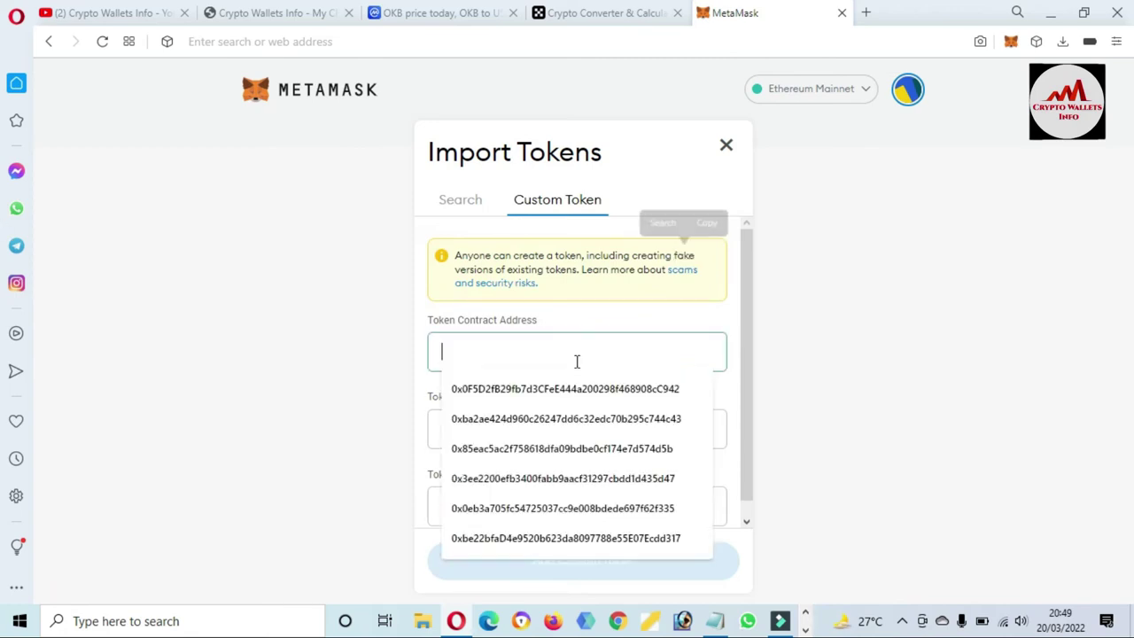
{"action": "left_click", "coordinate": [971, 356]}
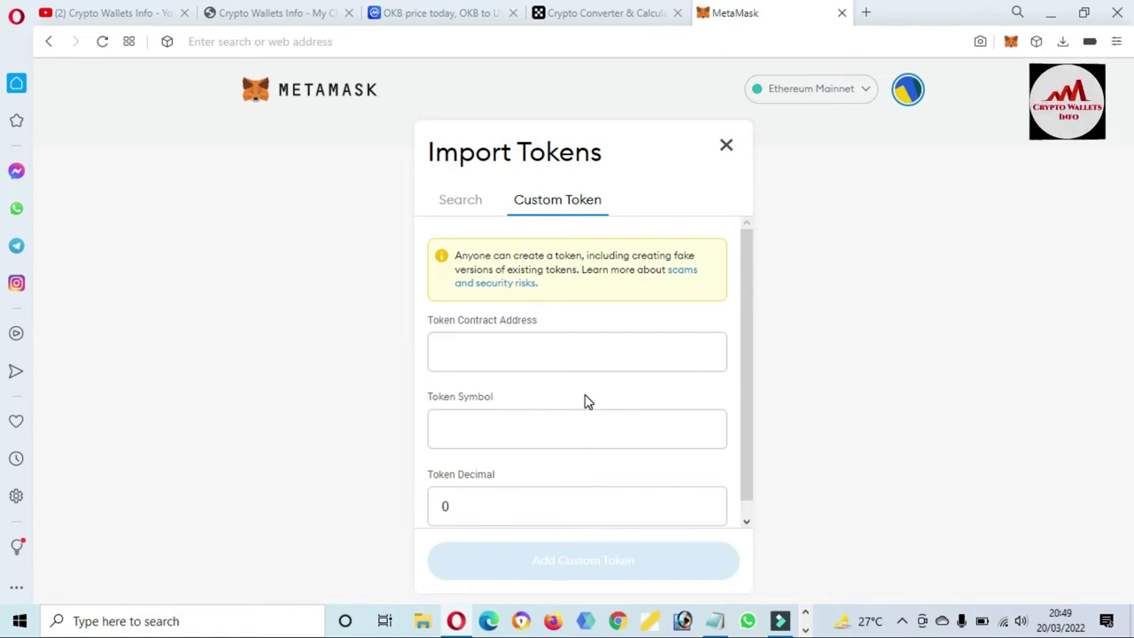
{"action": "left_click", "coordinate": [464, 12]}
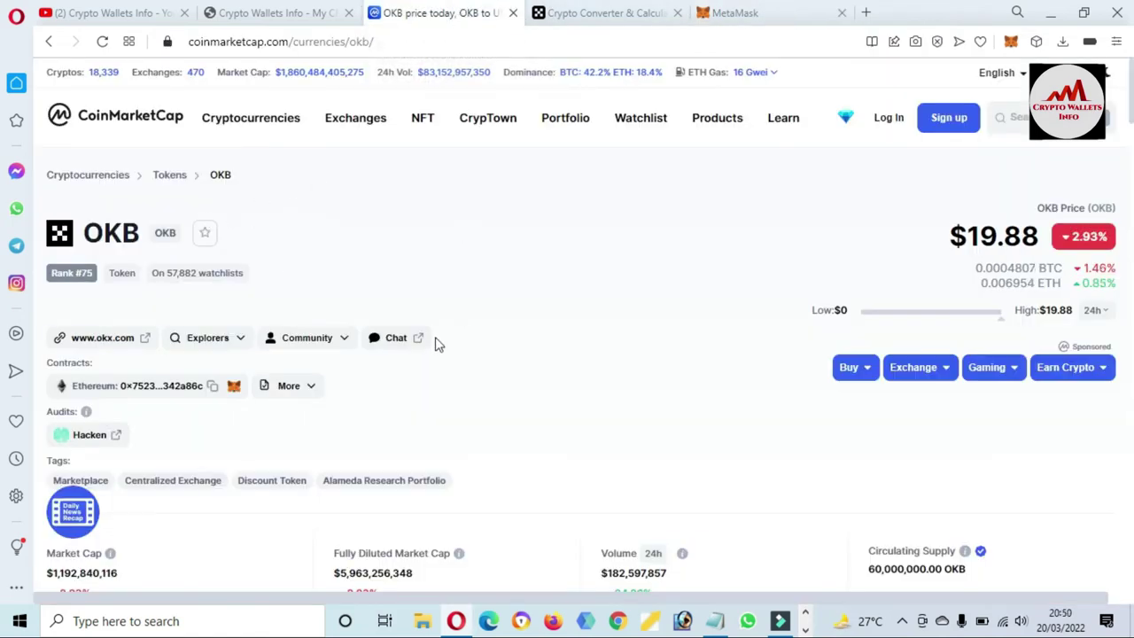
- Open OKB's contract on Etherscan and copy address 0x75231f58b43240c9718dd58b4967c5114342a86c
{"action": "left_click", "coordinate": [176, 391]}
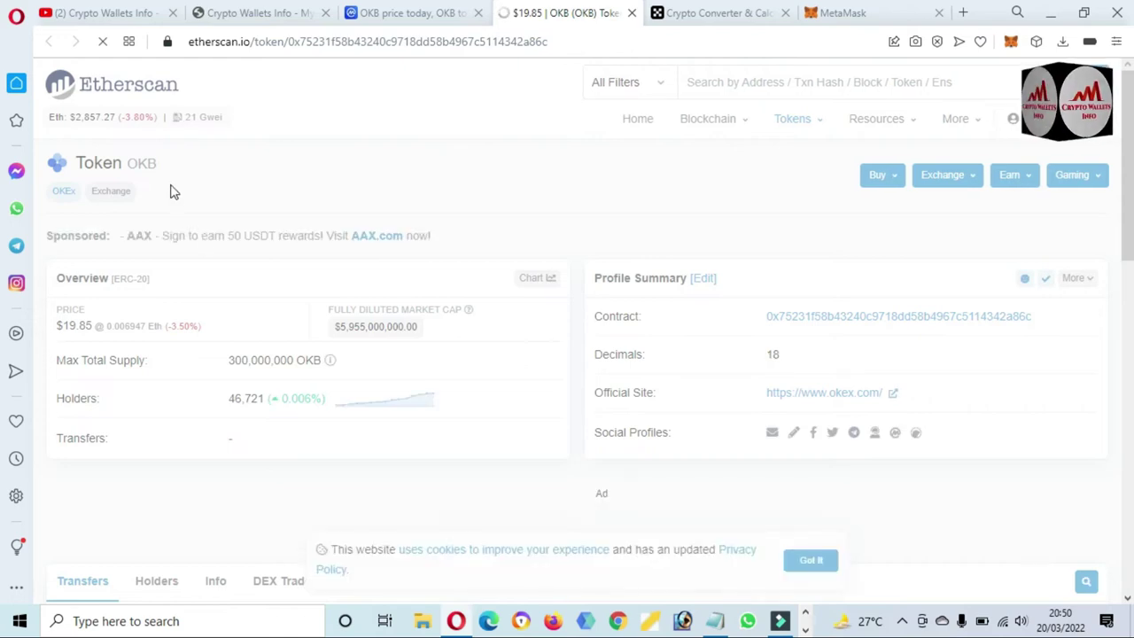
{"action": "left_click_drag", "start_coordinate": [168, 178], "coordinate": [85, 163]}
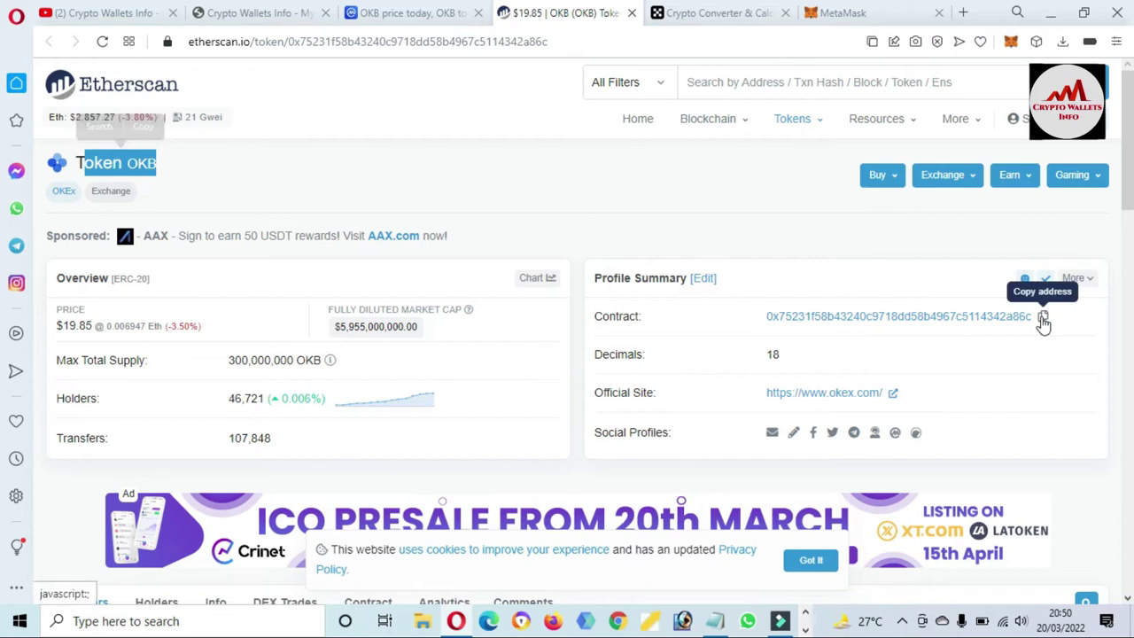
{"action": "left_click", "coordinate": [1043, 319]}
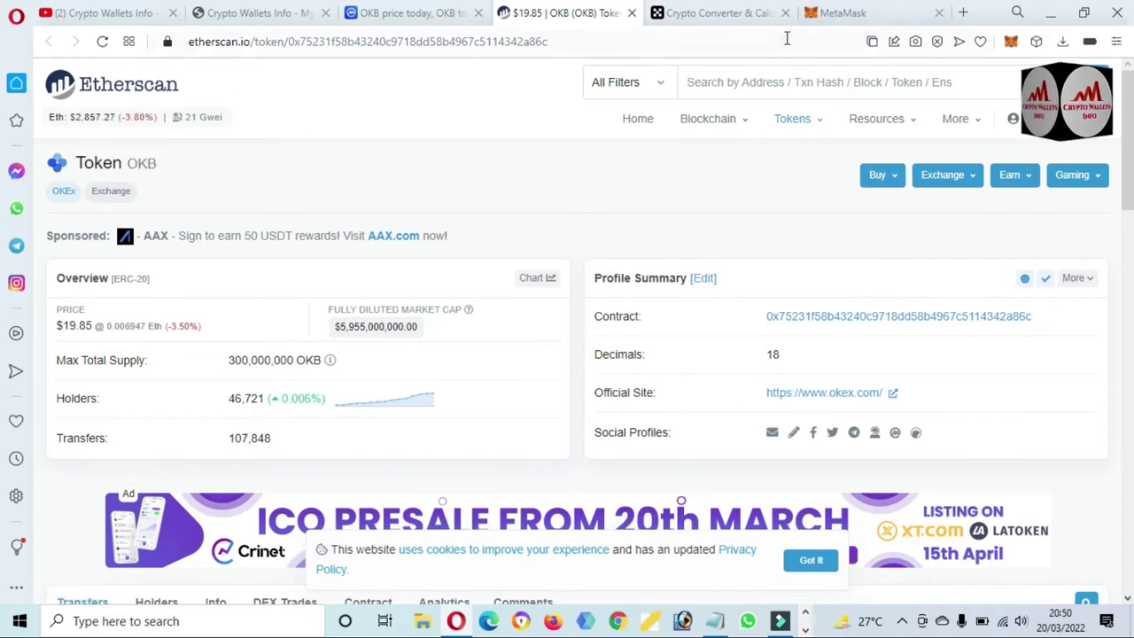
- Paste the OKB contract address into MetaMask's custom token form and import OKB
{"action": "left_click", "coordinate": [844, 10]}
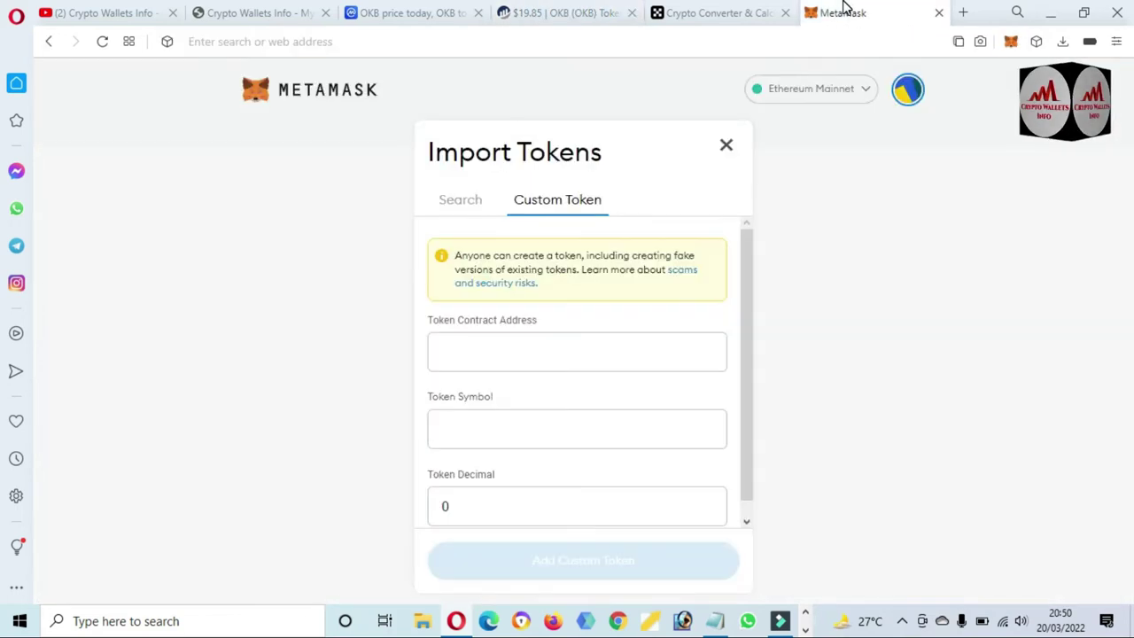
{"action": "left_click", "coordinate": [576, 364]}
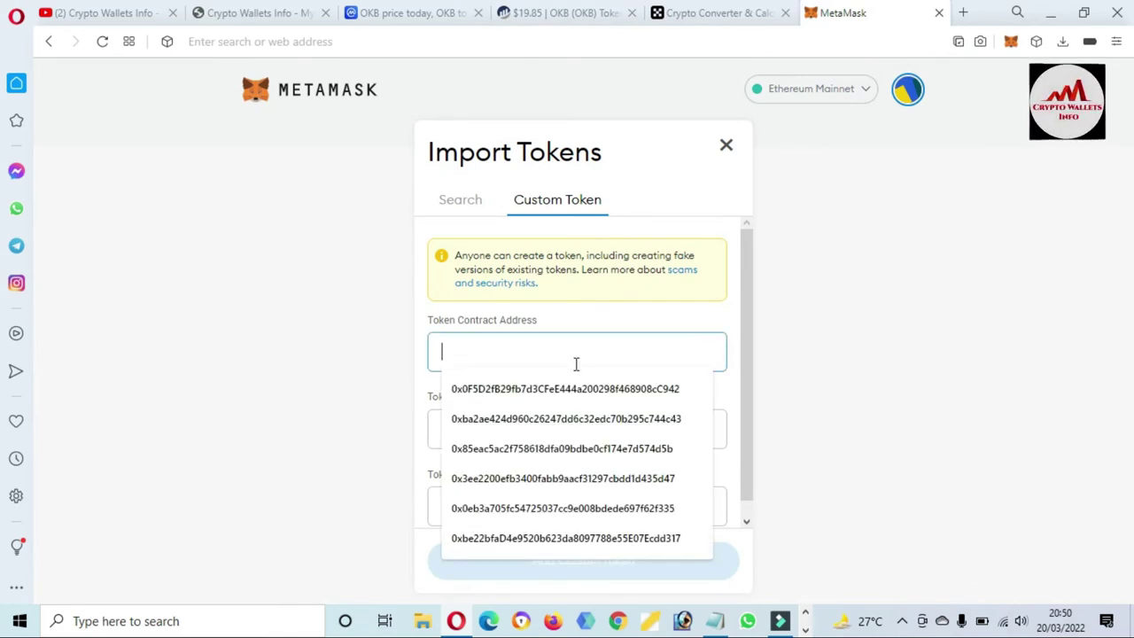
{"action": "key", "text": "ctrl+v"}
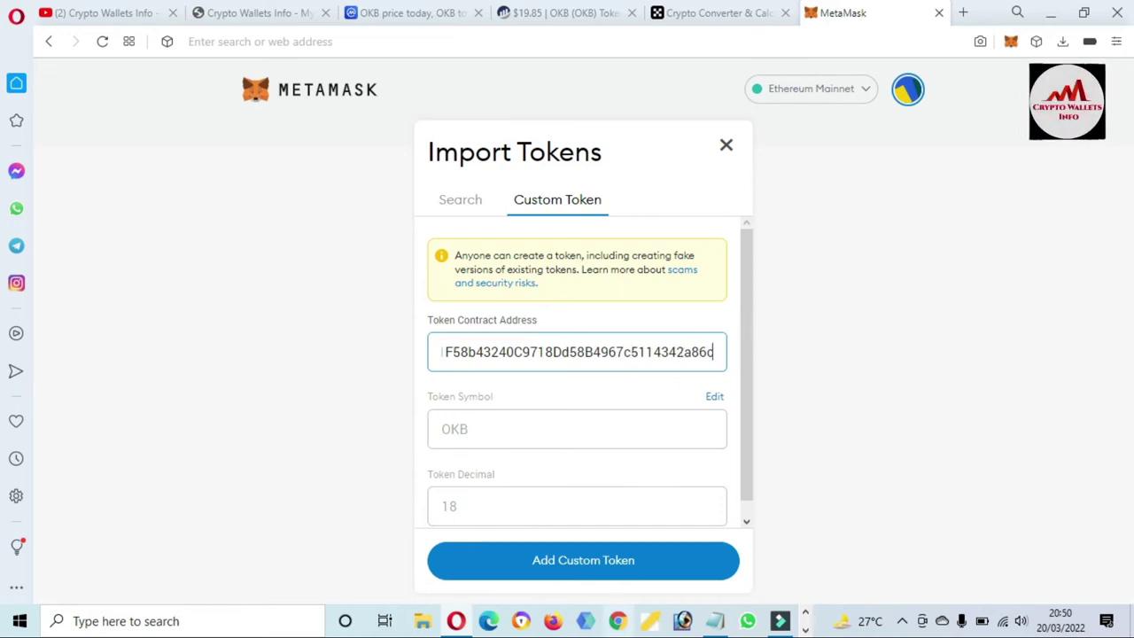
{"action": "left_click", "coordinate": [577, 571]}
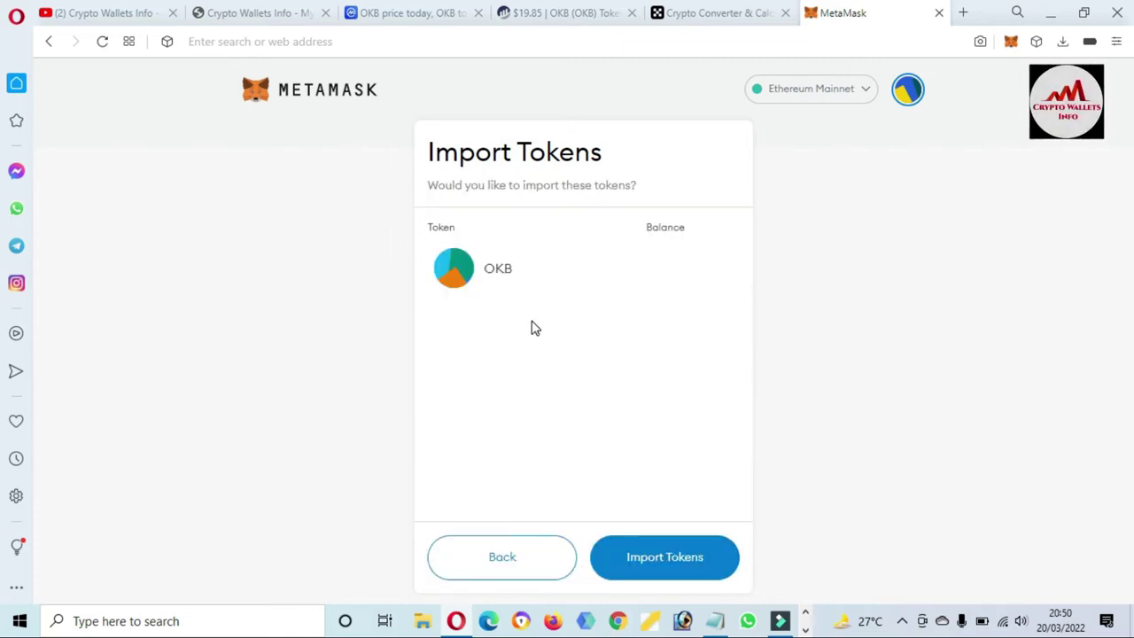
{"action": "left_click", "coordinate": [656, 567]}
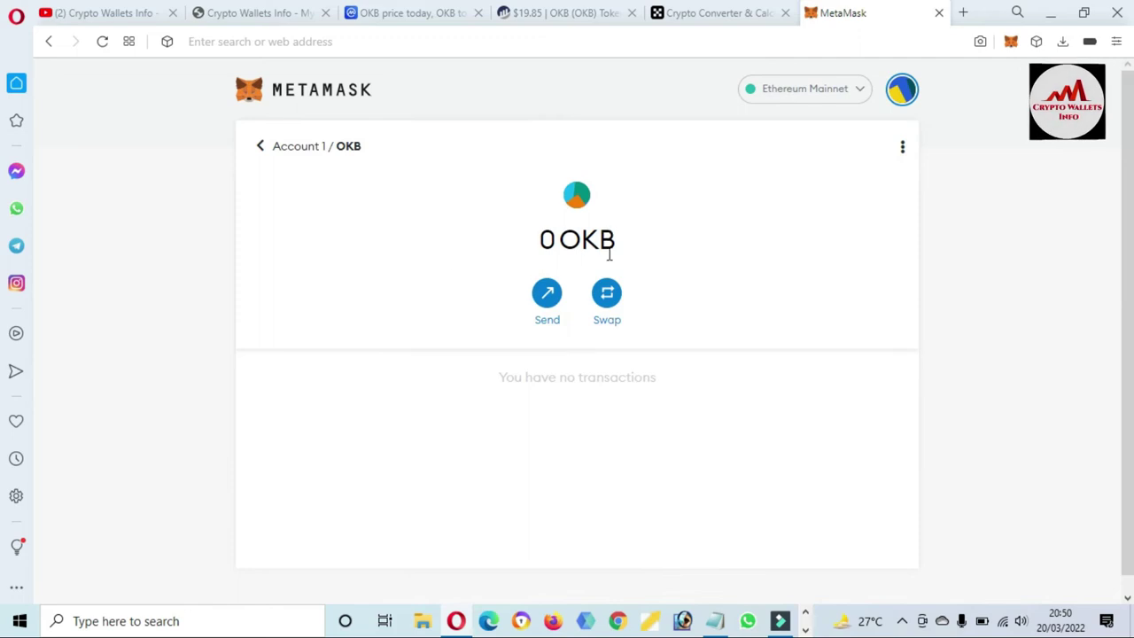
- Return to Account 1 and confirm the Assets list shows a 0 OKB balance
{"action": "left_click", "coordinate": [289, 148]}
{"action": "left_click_drag", "start_coordinate": [1130, 177], "coordinate": [1130, 542]}
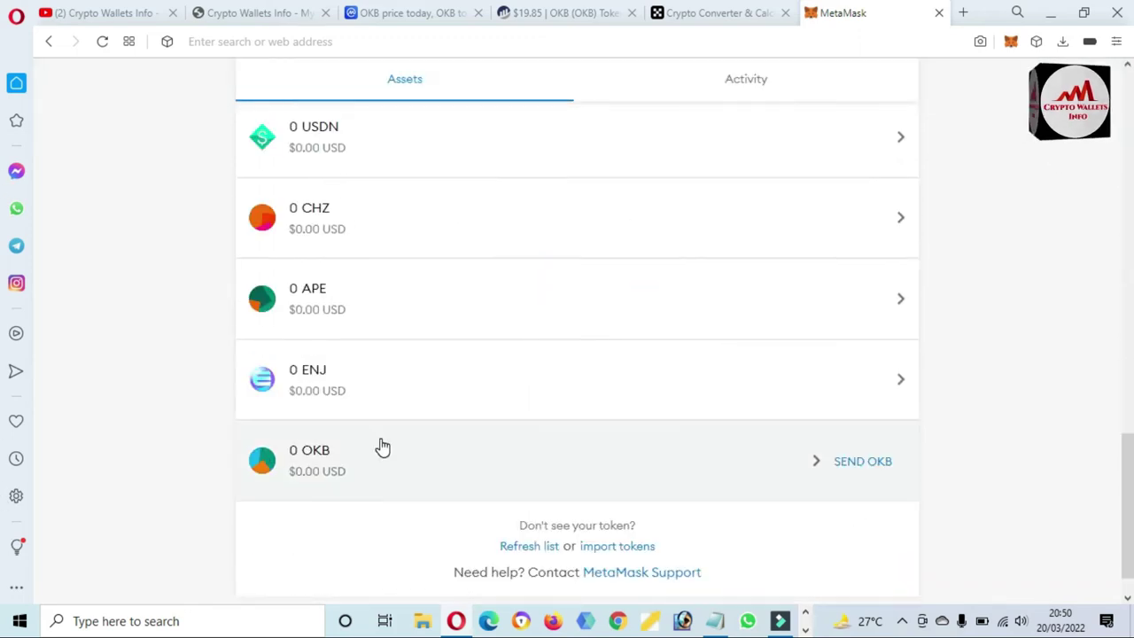
{"action": "left_click_drag", "start_coordinate": [285, 452], "coordinate": [341, 461]}
{"action": "left_click_drag", "start_coordinate": [275, 473], "coordinate": [397, 472]}
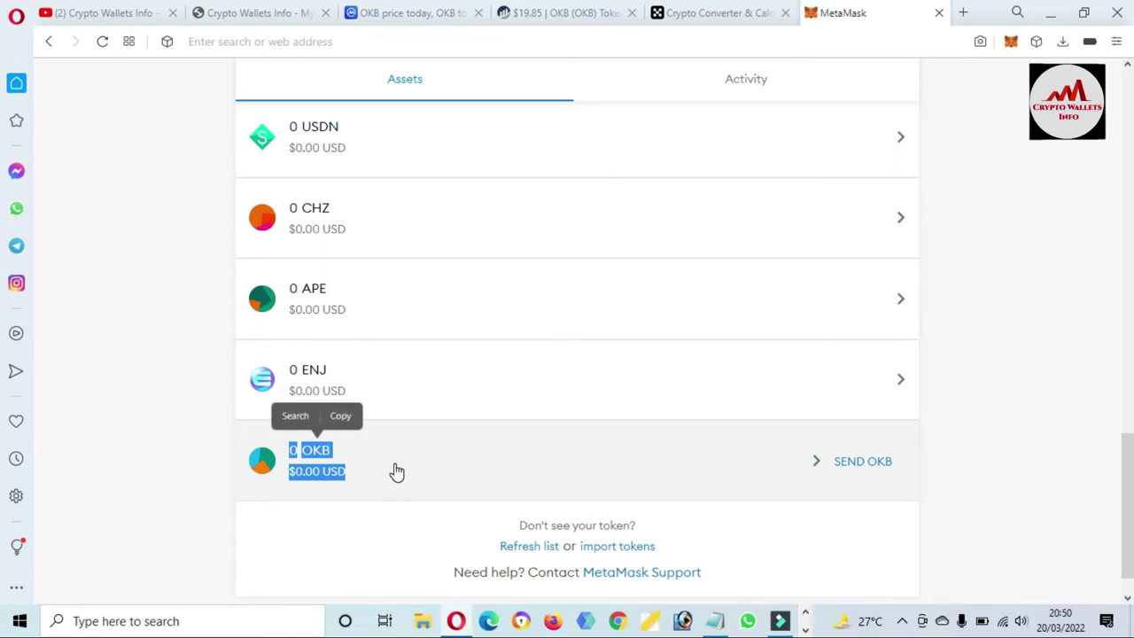
- Open the OKB token's page and bring up its options menu
{"action": "left_click", "coordinate": [1014, 398]}
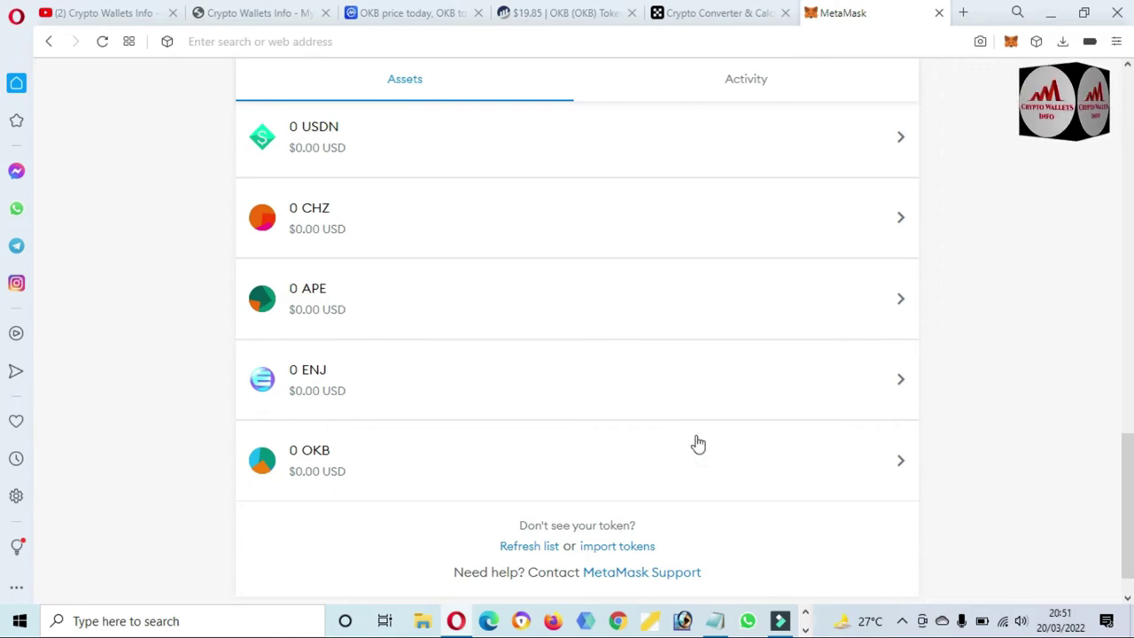
{"action": "left_click", "coordinate": [475, 463]}
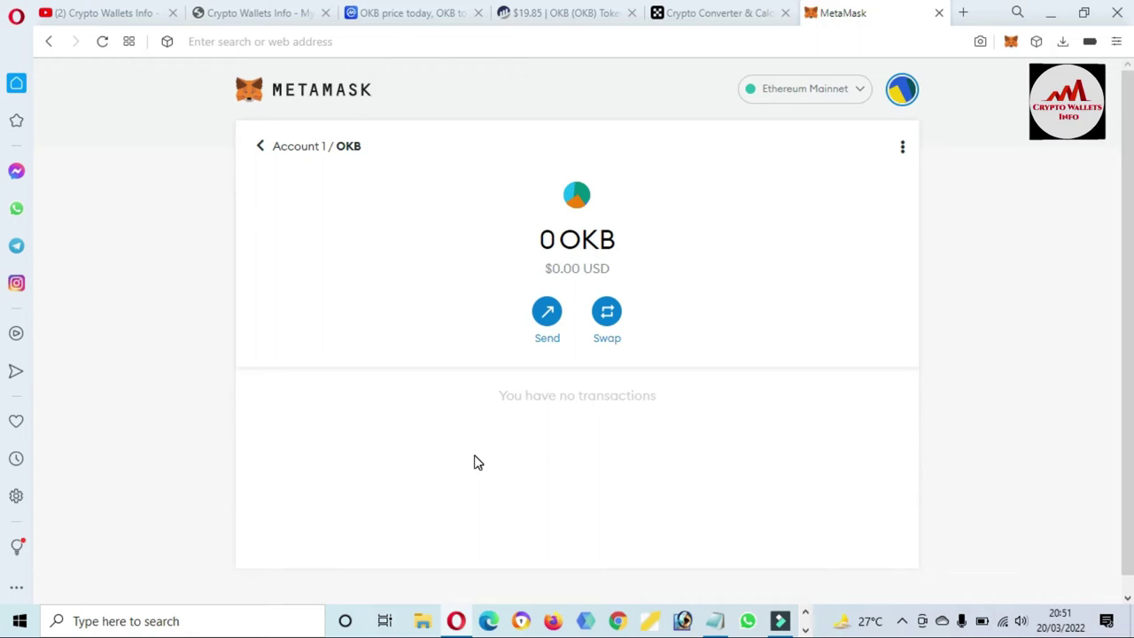
{"action": "left_click", "coordinate": [904, 147]}
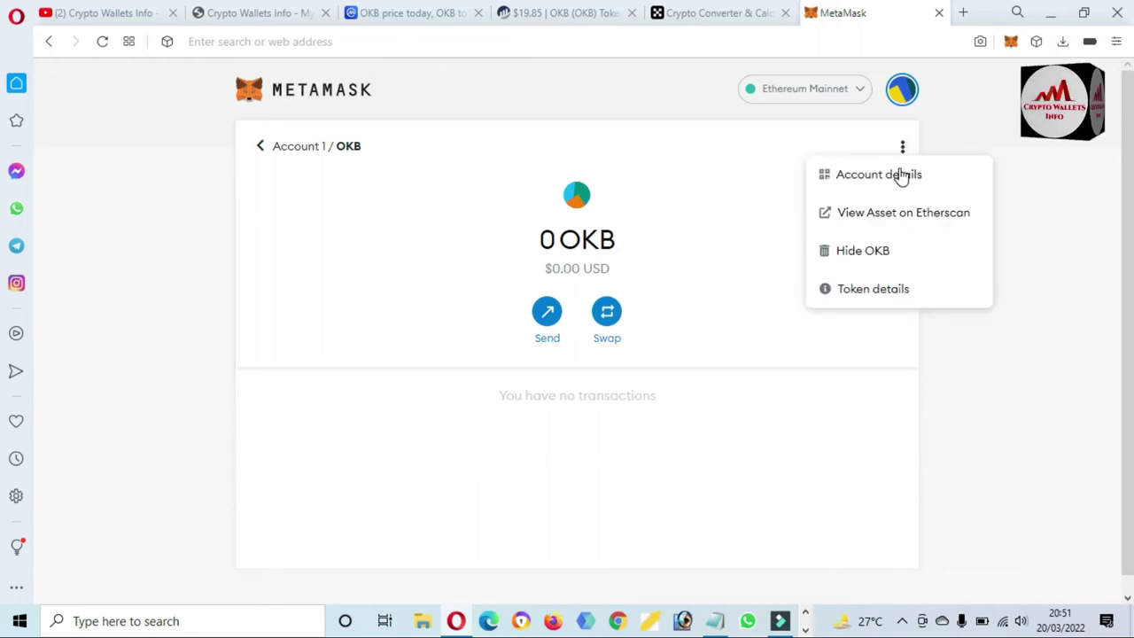
- Open Account 1's details and start the Export Private Key flow
{"action": "left_click", "coordinate": [899, 172]}
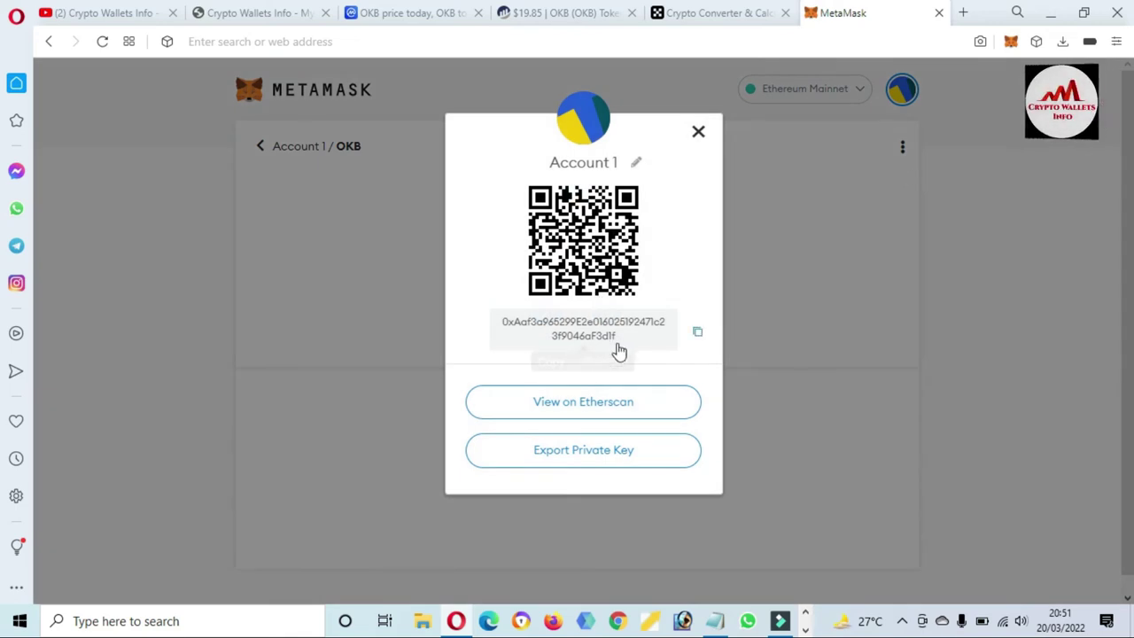
{"action": "left_click_drag", "start_coordinate": [620, 346], "coordinate": [473, 321]}
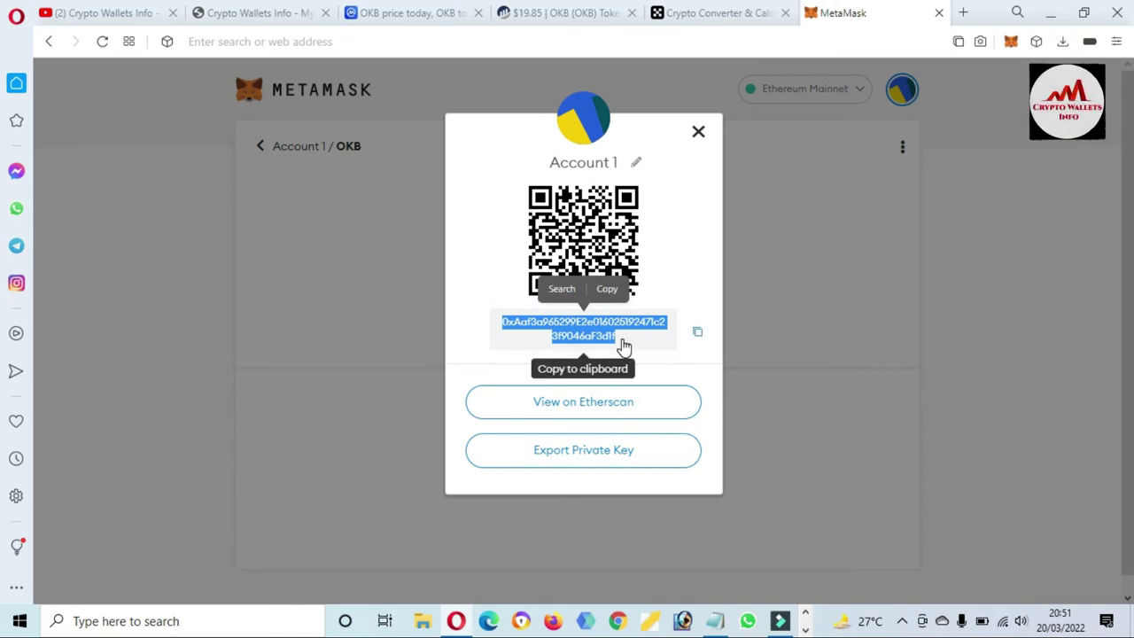
{"action": "left_click", "coordinate": [593, 463]}
- Enter the wallet password and review the warning about disclosing the private key
{"action": "left_click", "coordinate": [561, 329]}
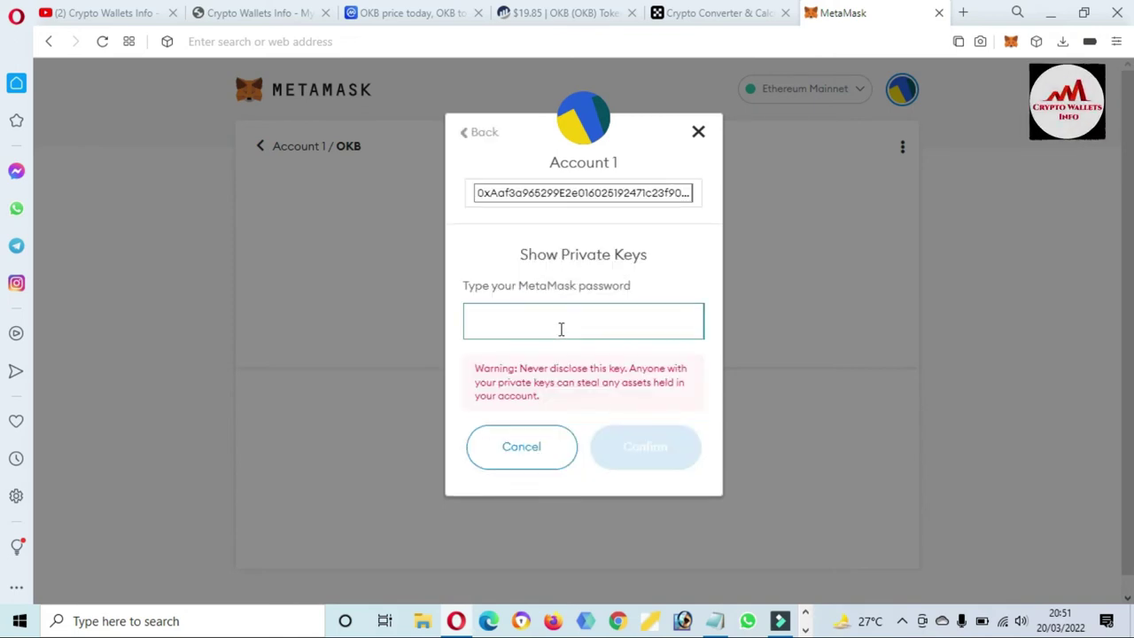
{"action": "type", "text": "•"}
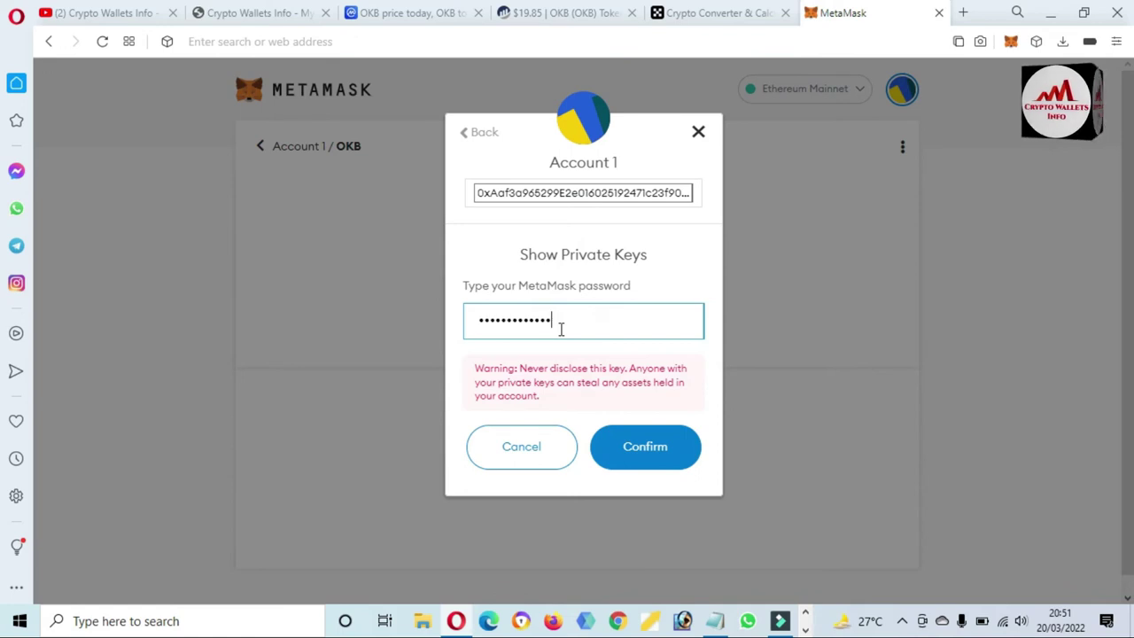
{"action": "double_click", "coordinate": [542, 398]}
{"action": "left_click", "coordinate": [544, 402]}
{"action": "left_click_drag", "start_coordinate": [544, 402], "coordinate": [468, 377]}
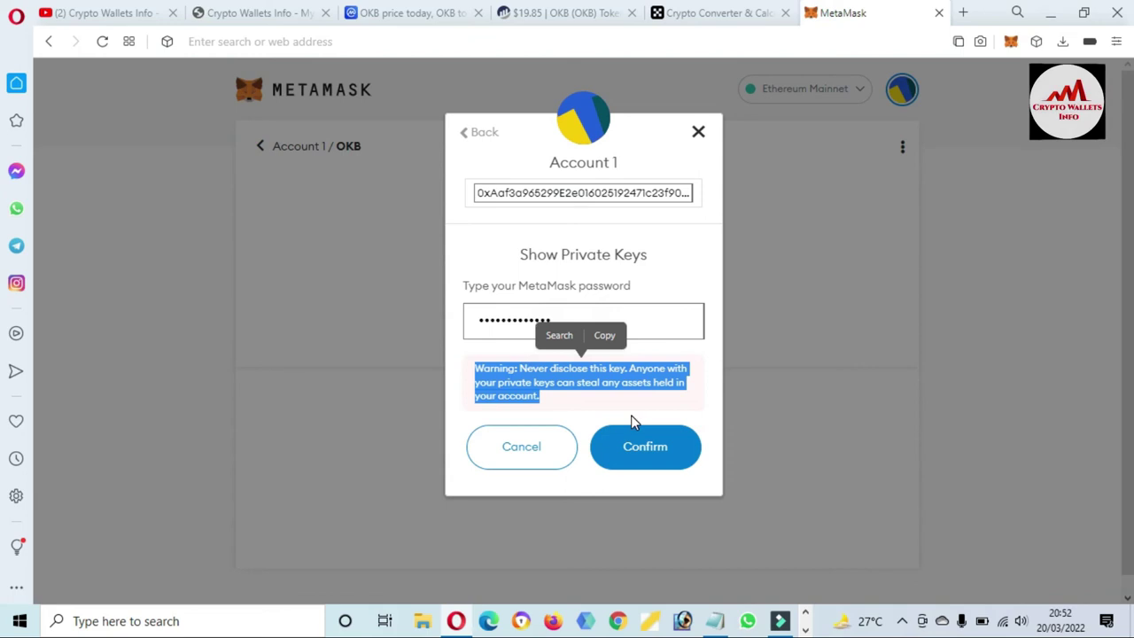
- Confirm to reveal Account 1's private key and select the key text
{"action": "left_click", "coordinate": [644, 446]}
{"action": "left_click_drag", "start_coordinate": [538, 354], "coordinate": [470, 324]}
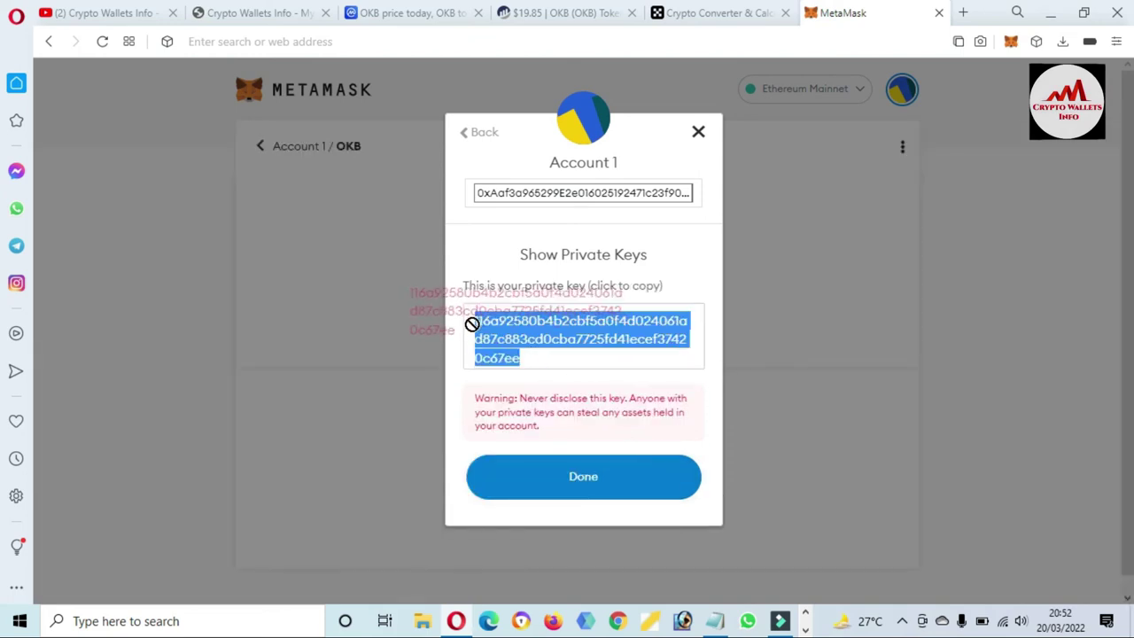